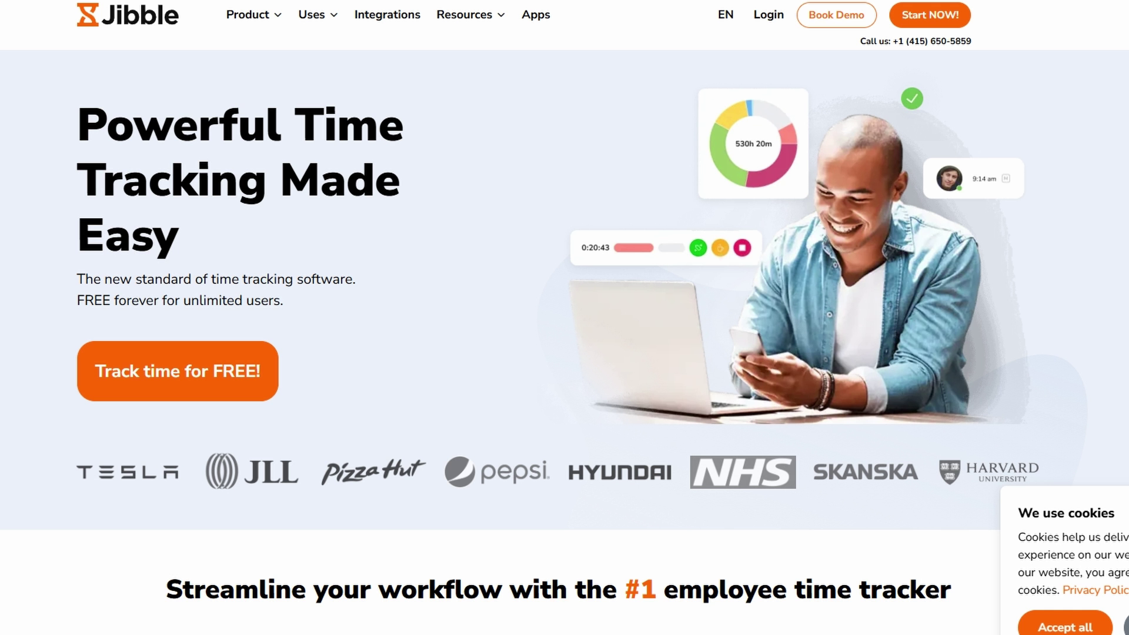
scroll(1088, 278, down, 3)
scroll(1089, 276, down, 2)
scroll(1090, 277, down, 4)
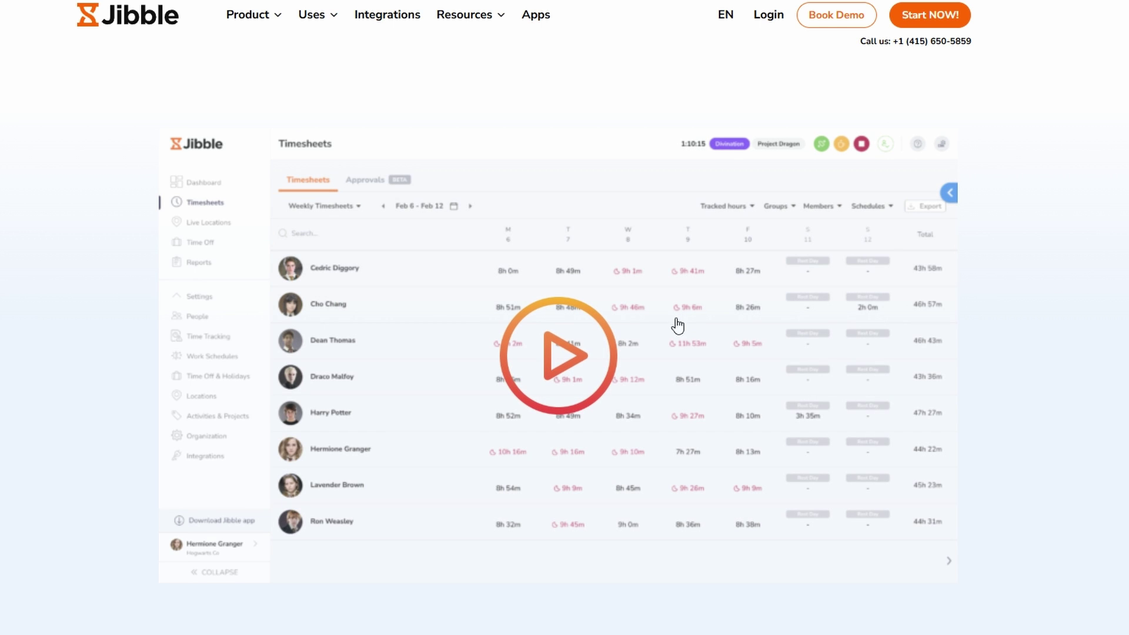
Watch and close the product walkthrough video, then begin signing up for Jibble
click(588, 346)
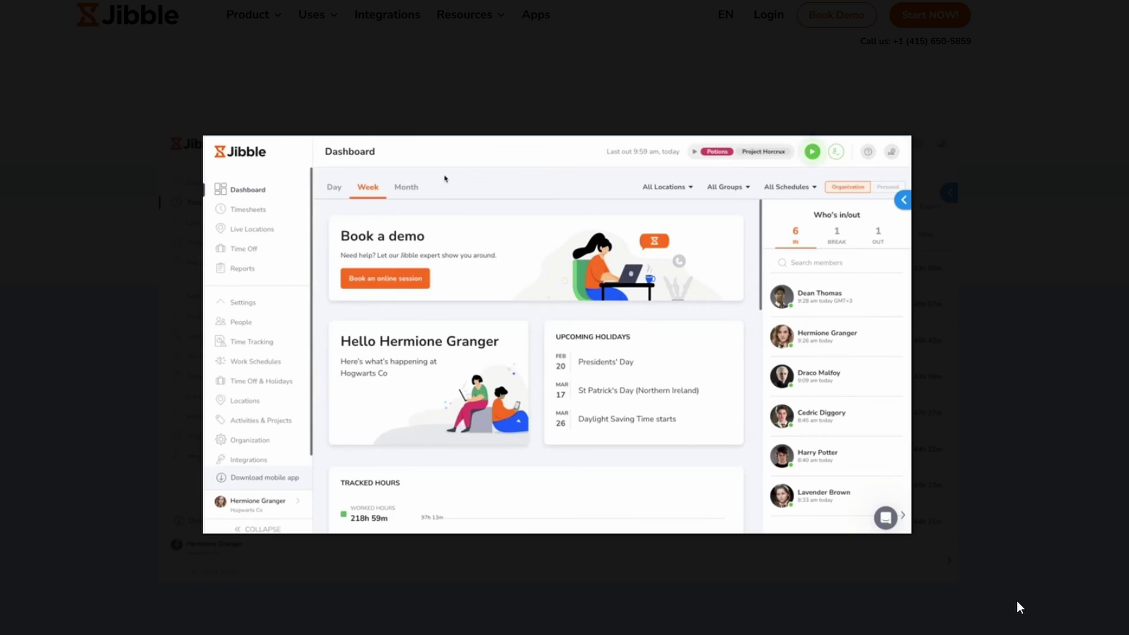
click(1017, 601)
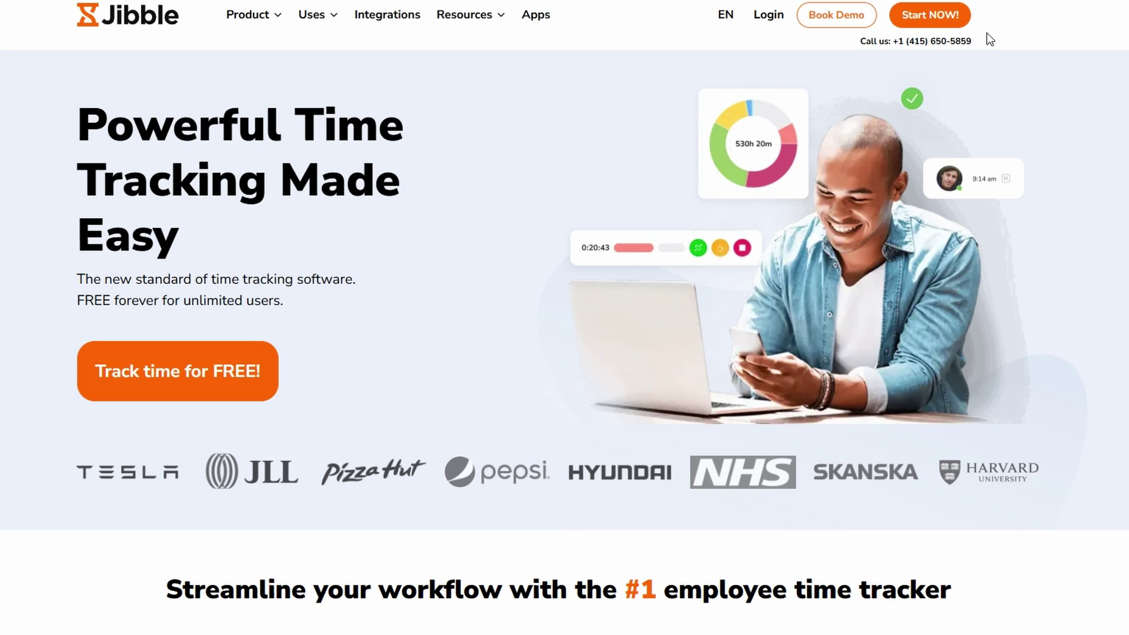
click(957, 17)
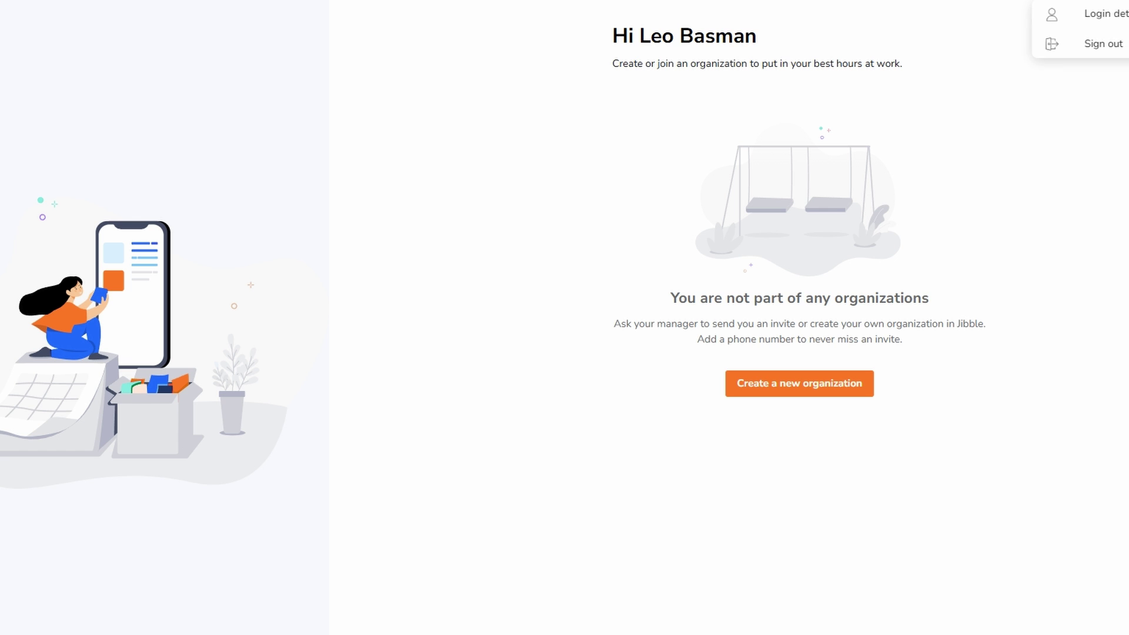
Start creating a new organization from the onboarding page
click(834, 381)
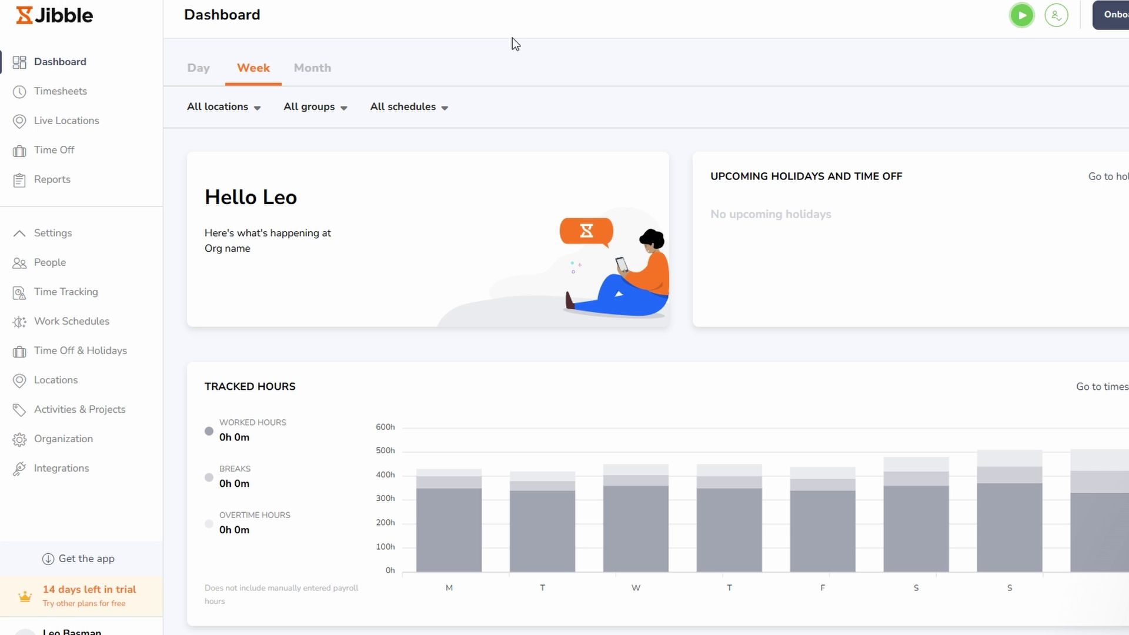
View the organization's timesheets from the sidebar
click(117, 93)
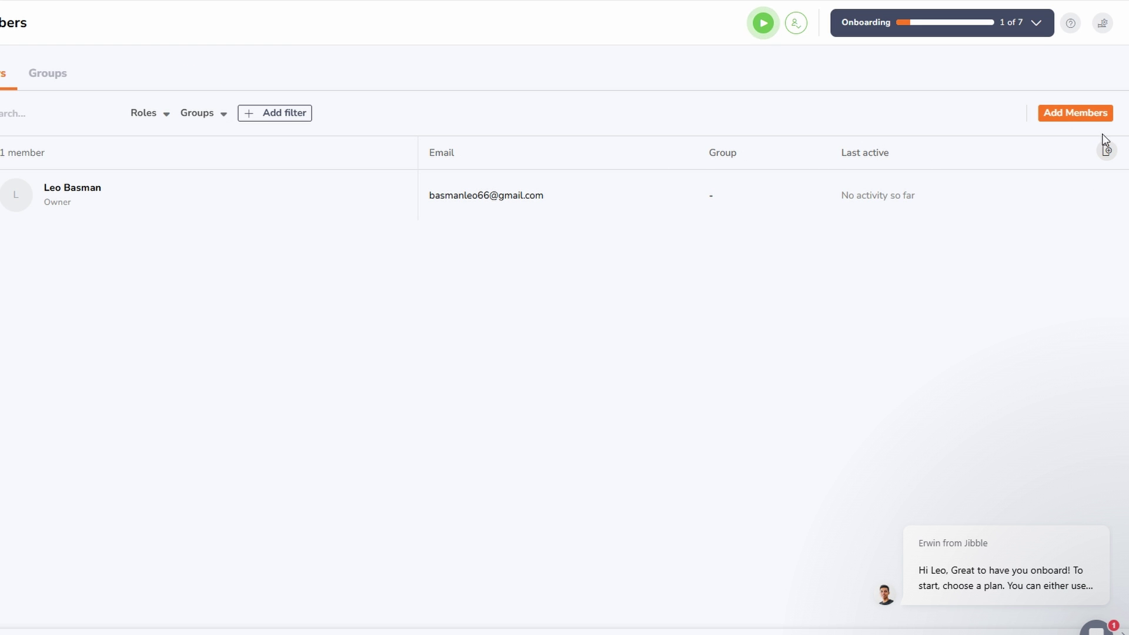
click(1090, 117)
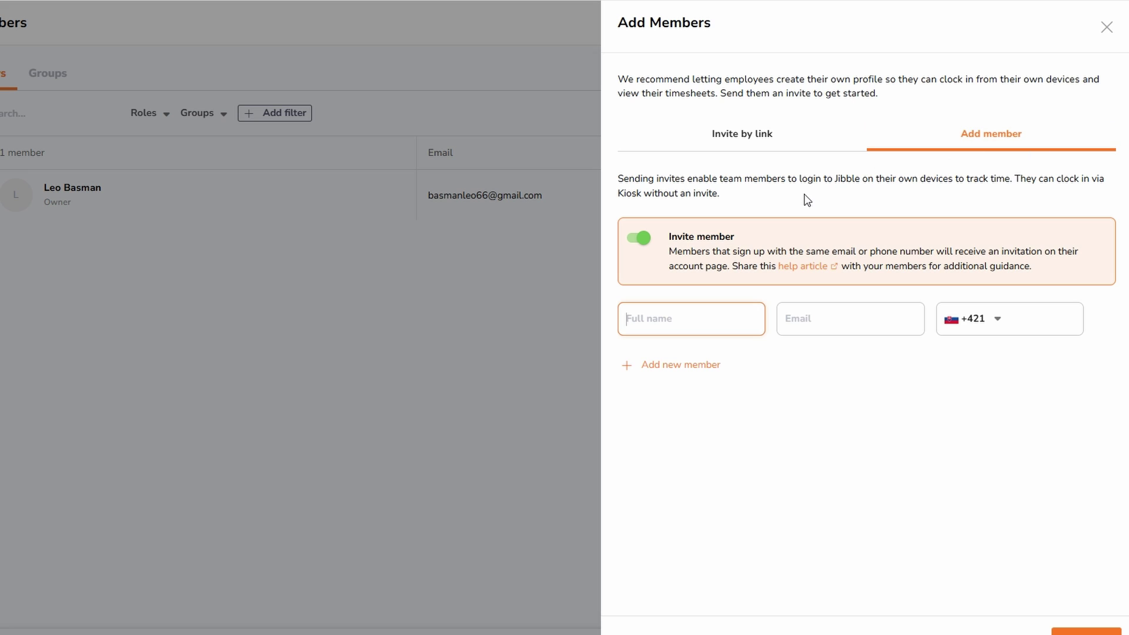
click(771, 150)
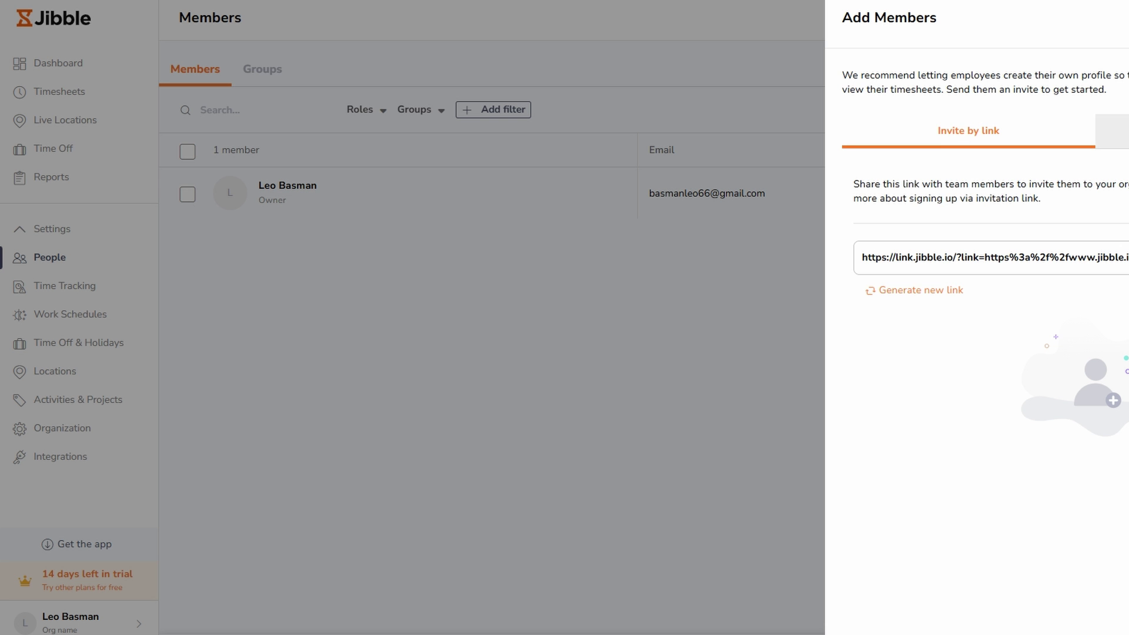
click(1111, 131)
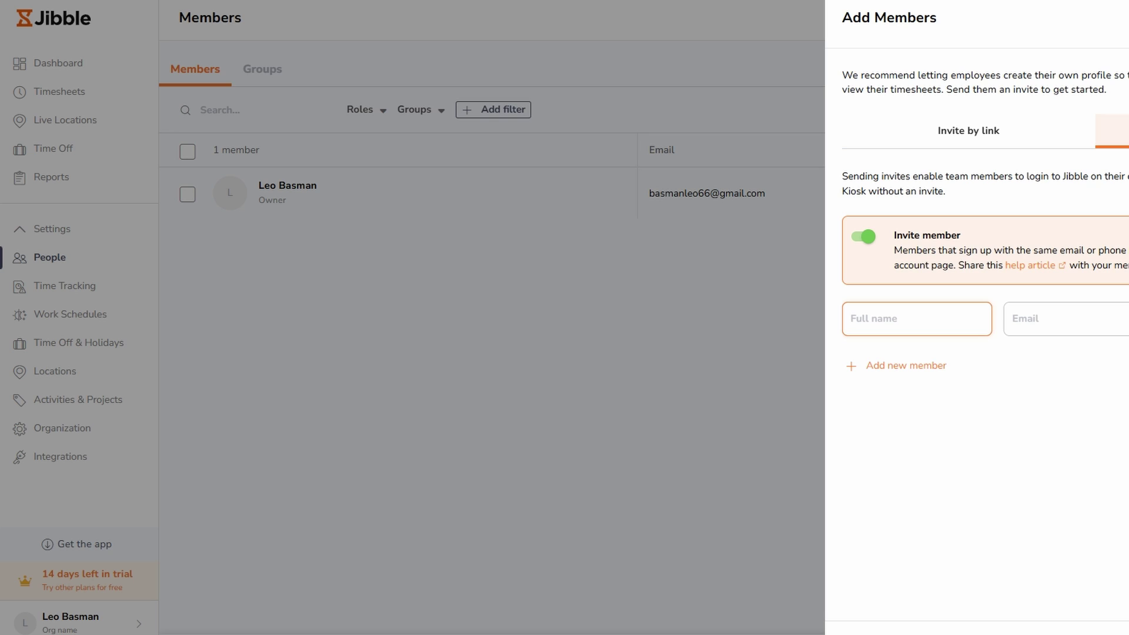
click(881, 365)
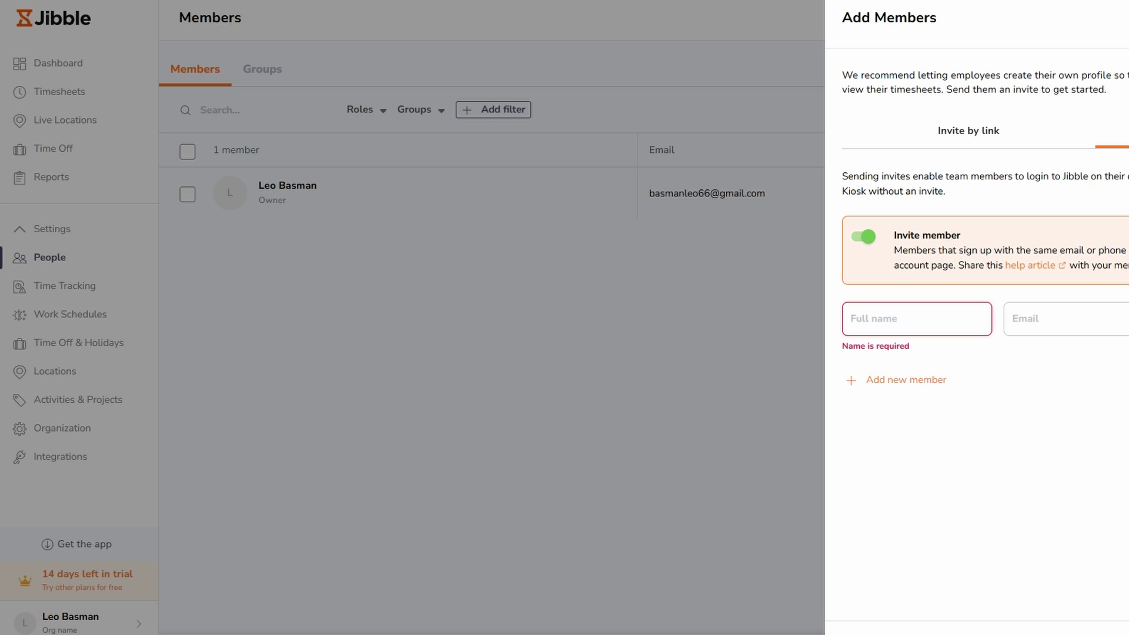
key(Escape)
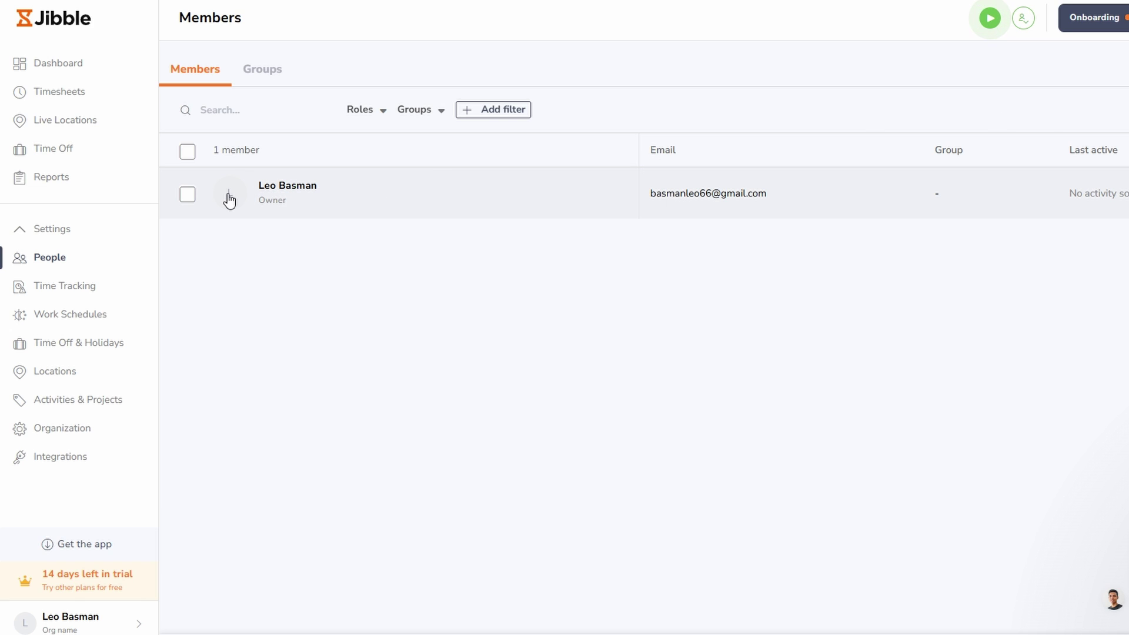
Peek at the members role filter, then go to the Time Tracking policies in Settings
click(372, 110)
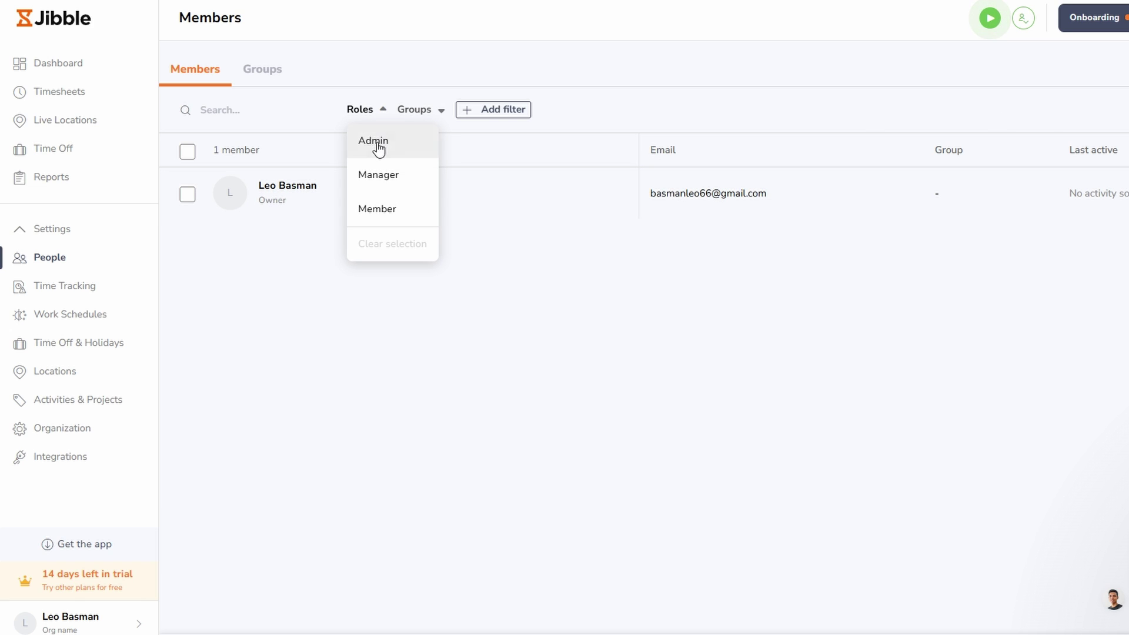
click(556, 398)
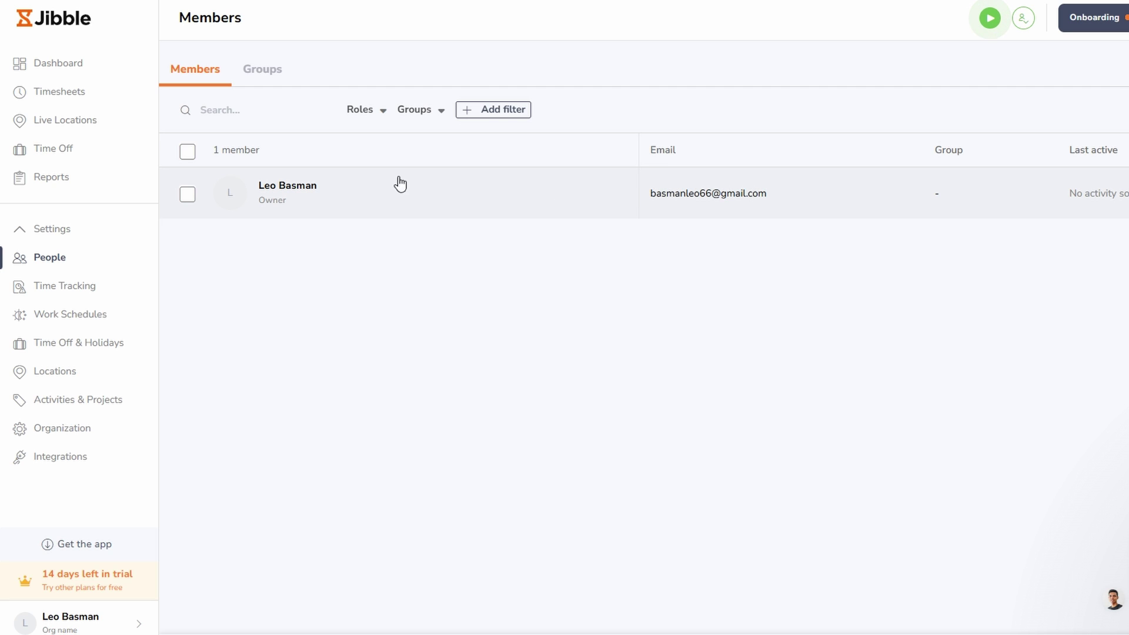
click(81, 289)
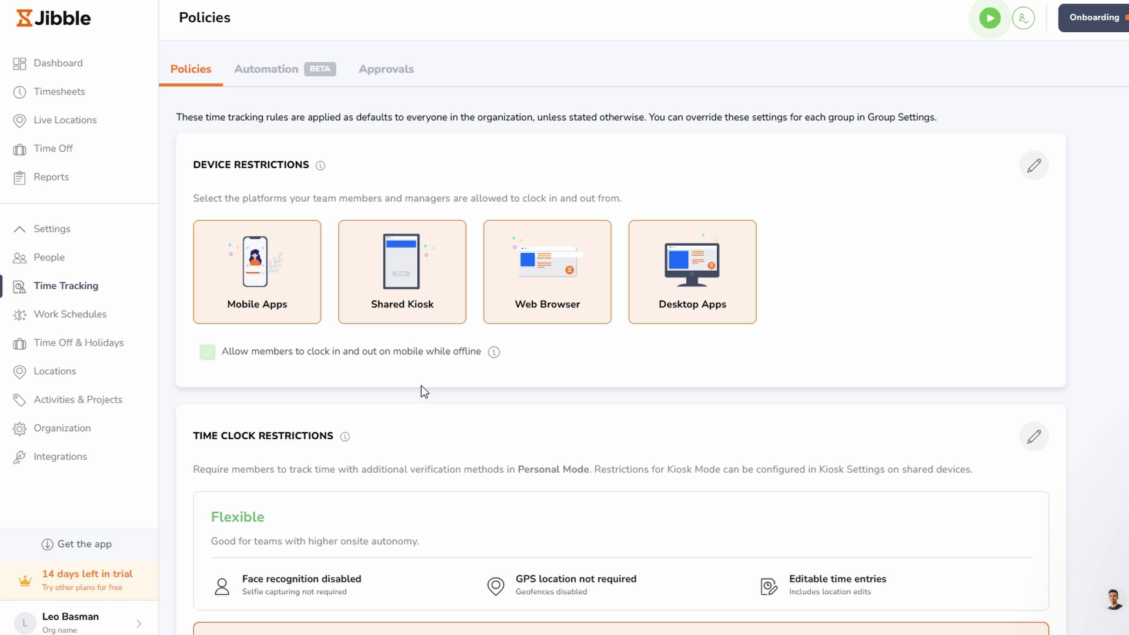
Return to the dashboard overview
click(85, 67)
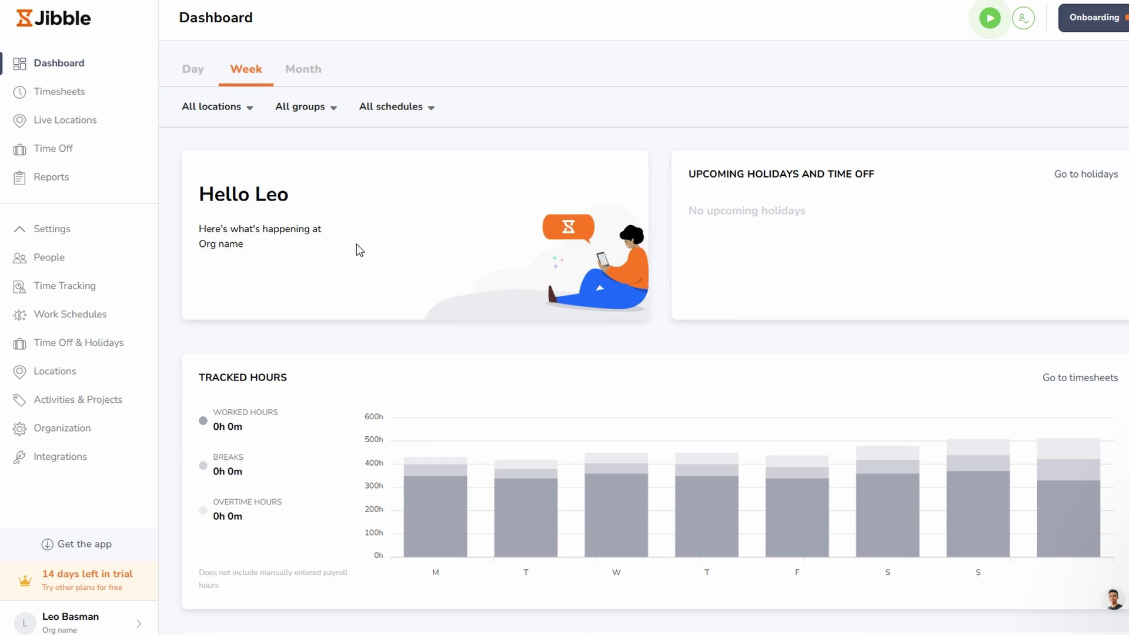
scroll(357, 243, down, 1)
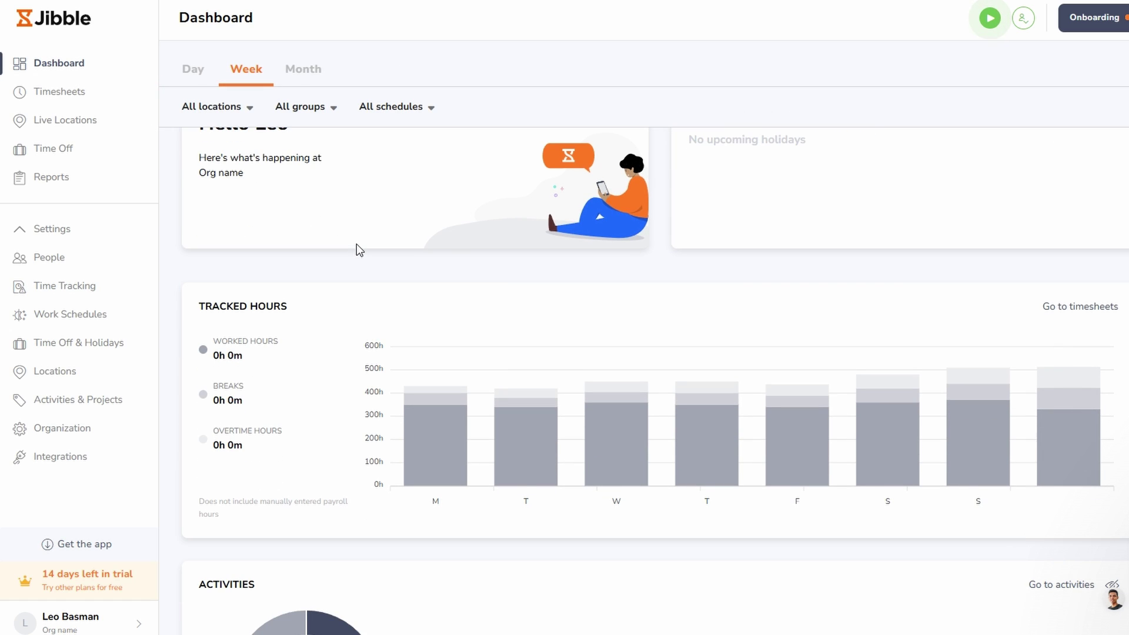
Clock Leo in now so the running timer starts counting worked hours
click(991, 18)
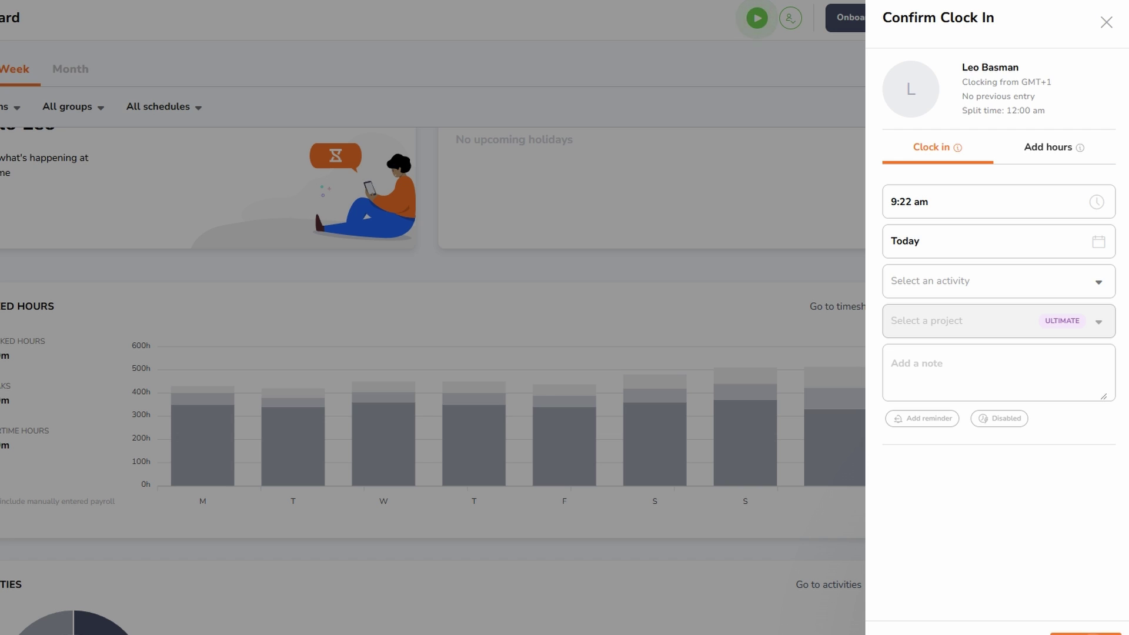
click(1084, 632)
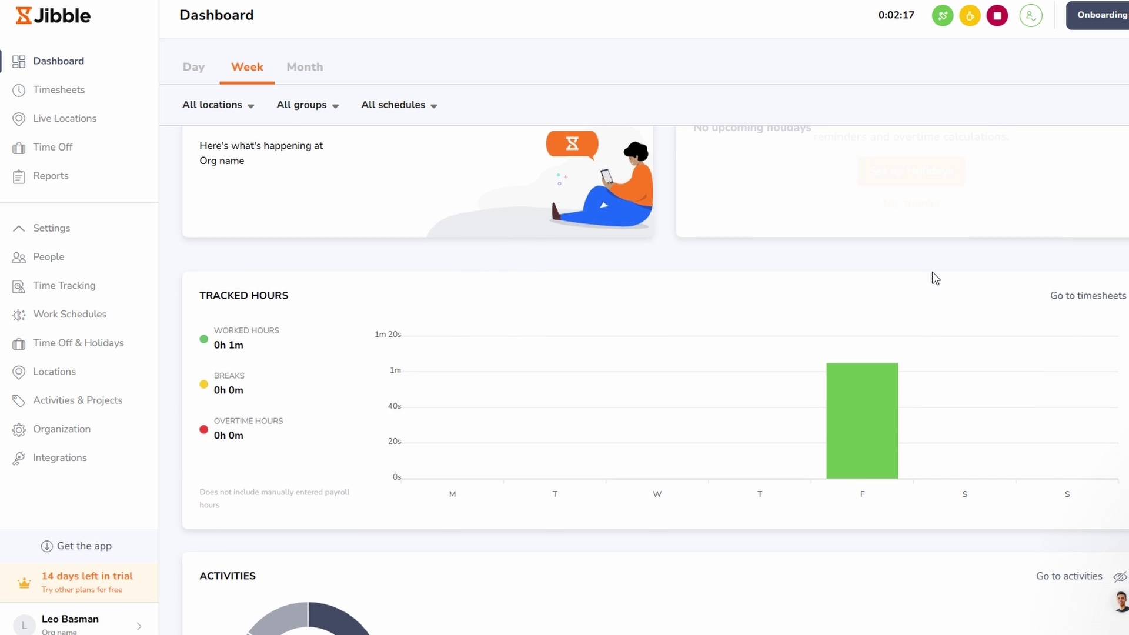
scroll(935, 278, down, 4)
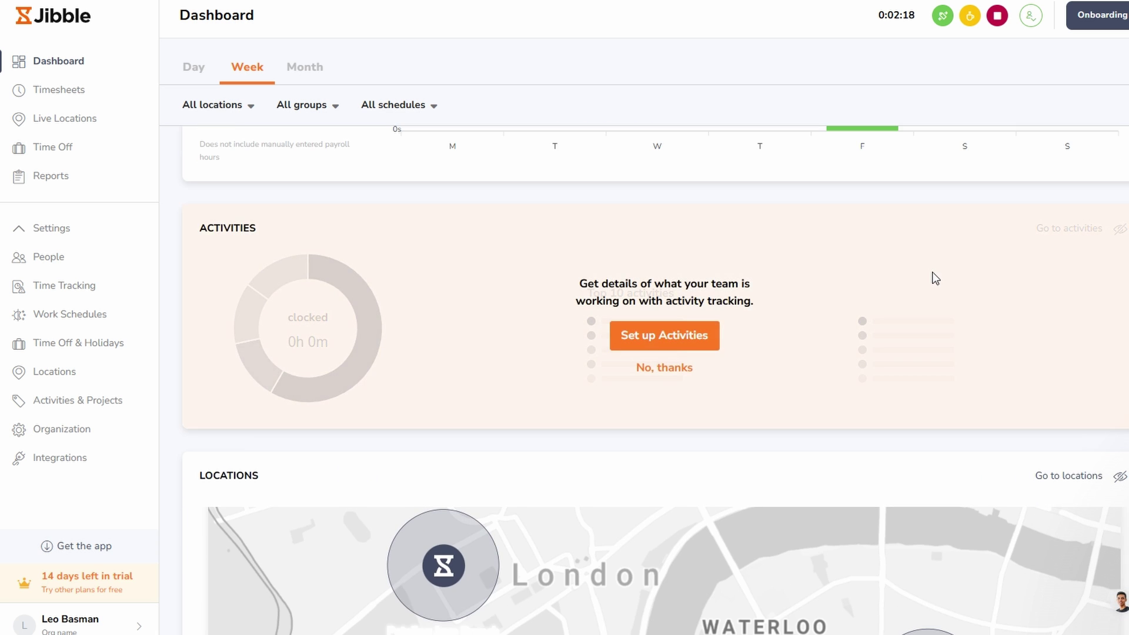
scroll(935, 277, up, 5)
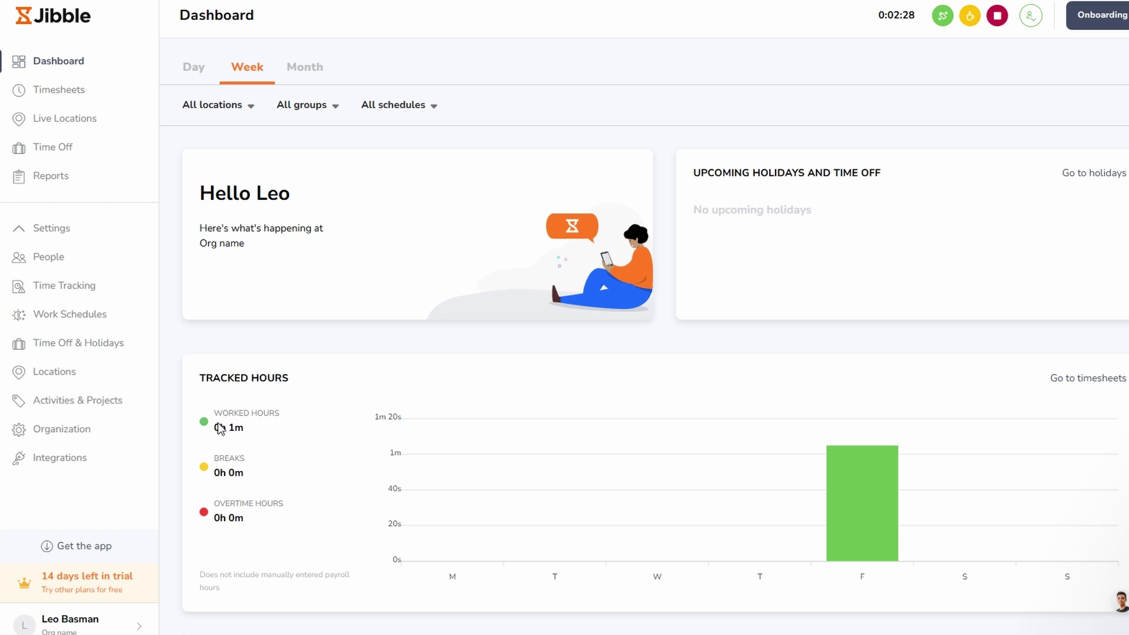
Go to the time tracking policy settings with their time clock restriction tiers
click(90, 267)
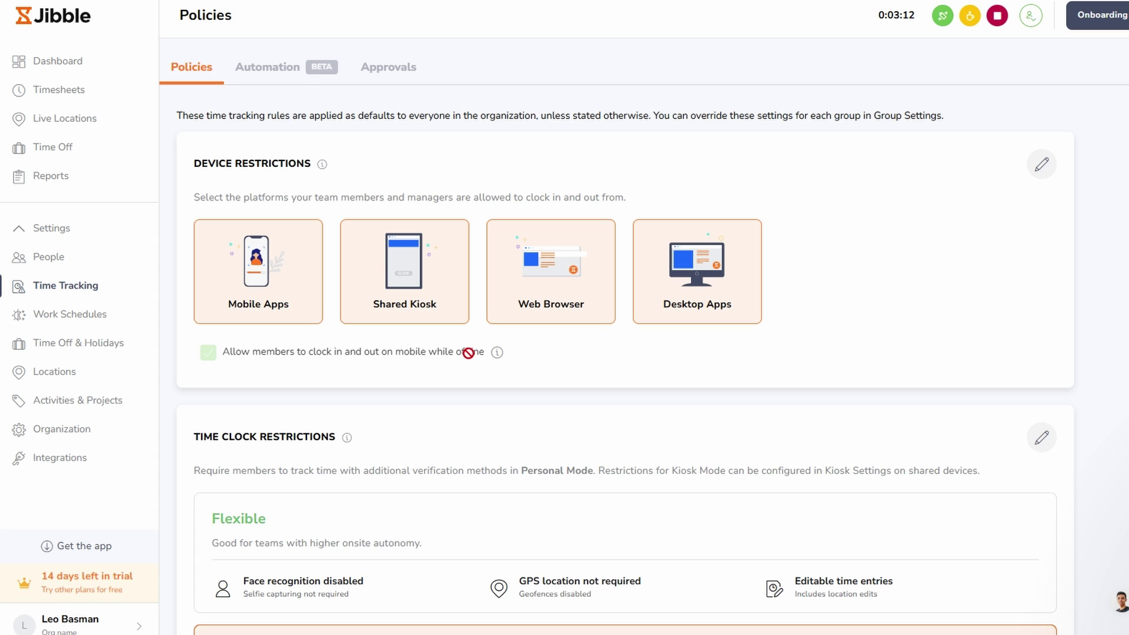
scroll(469, 352, down, 1)
scroll(468, 358, down, 2)
scroll(469, 360, down, 2)
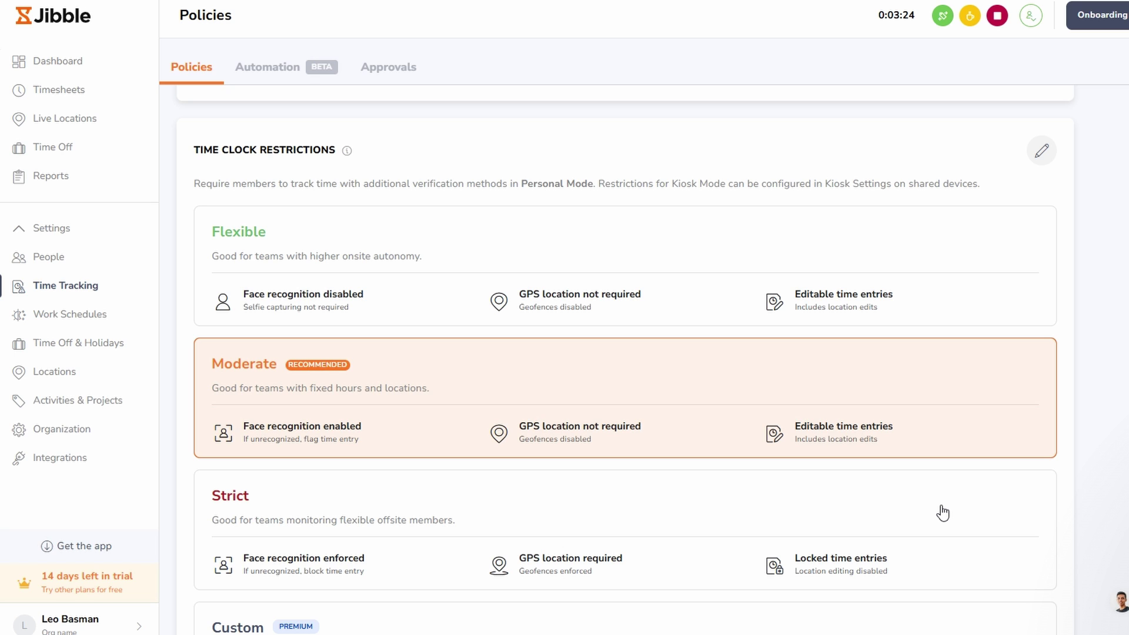
scroll(942, 511, down, 2)
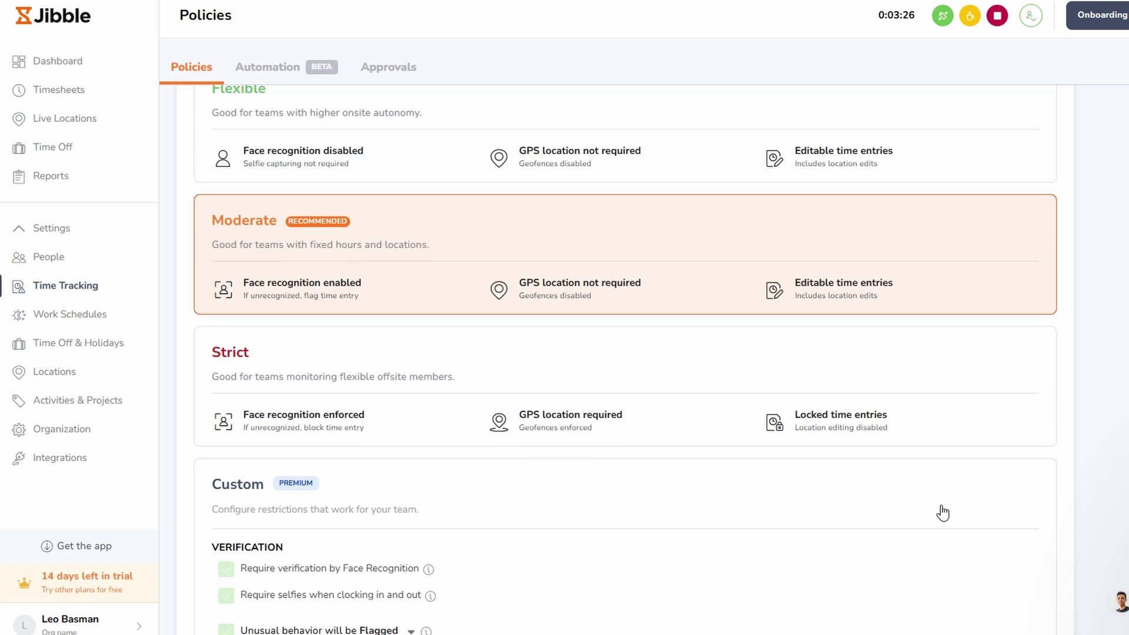
scroll(941, 511, down, 2)
scroll(942, 512, down, 2)
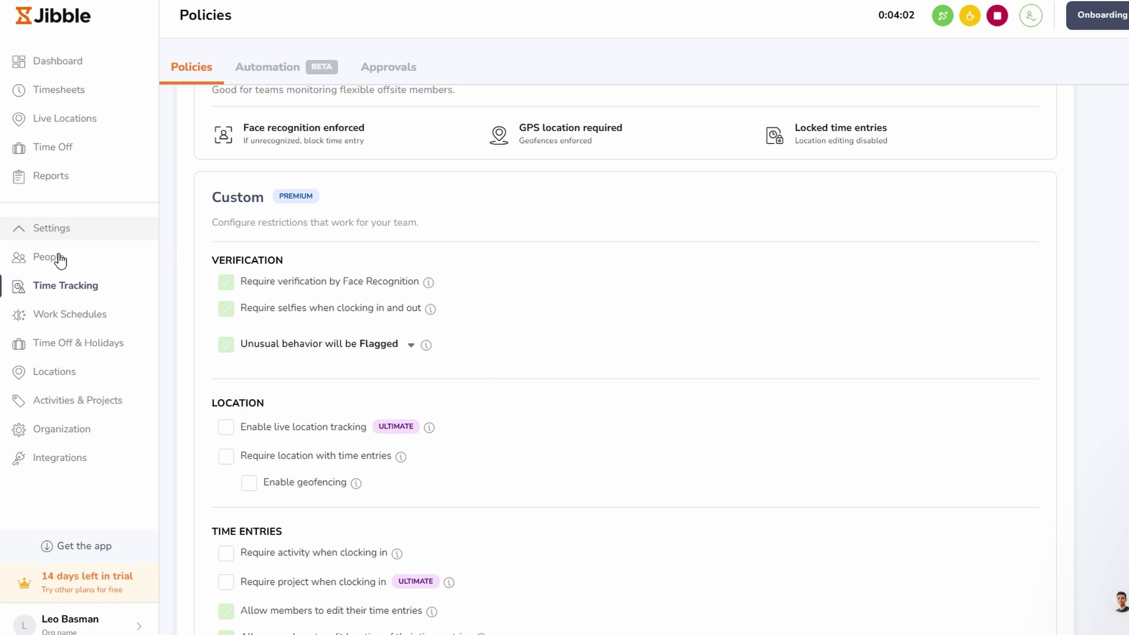
Go to Work Schedules and dismiss the introduction dialog
click(55, 319)
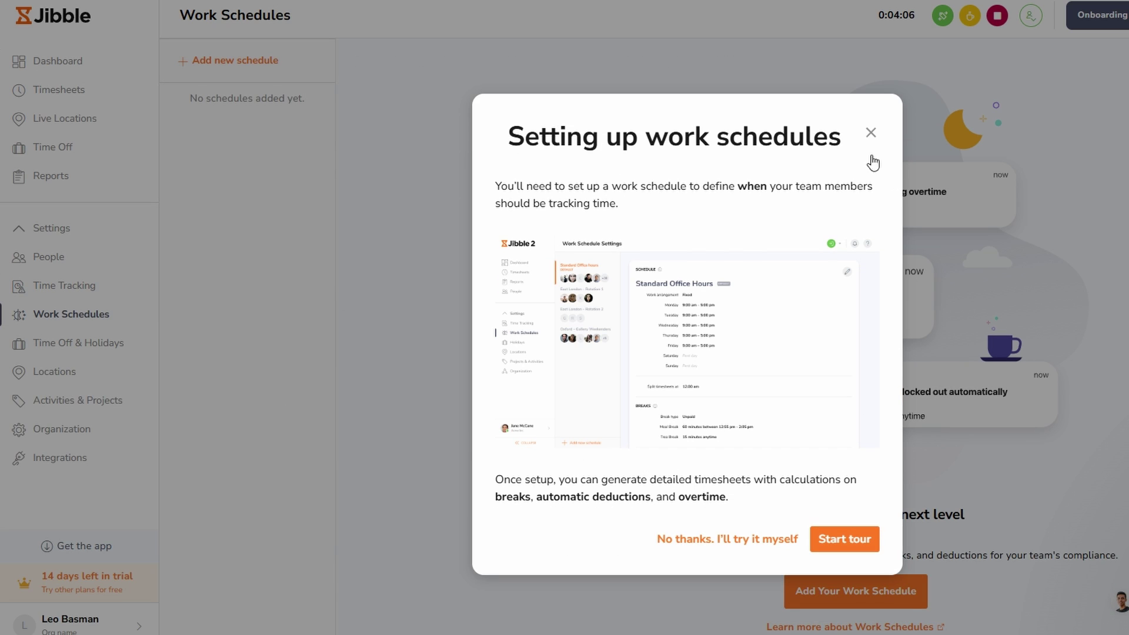
click(870, 132)
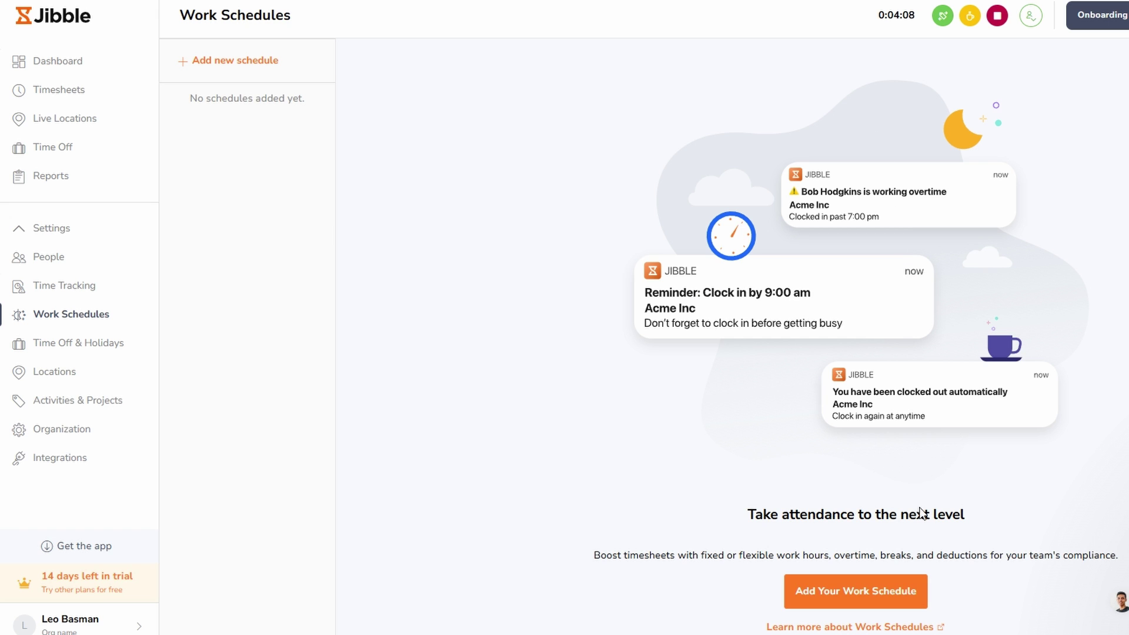
Start a new work schedule with Monday set to 9:00 am–5:00 pm
click(845, 589)
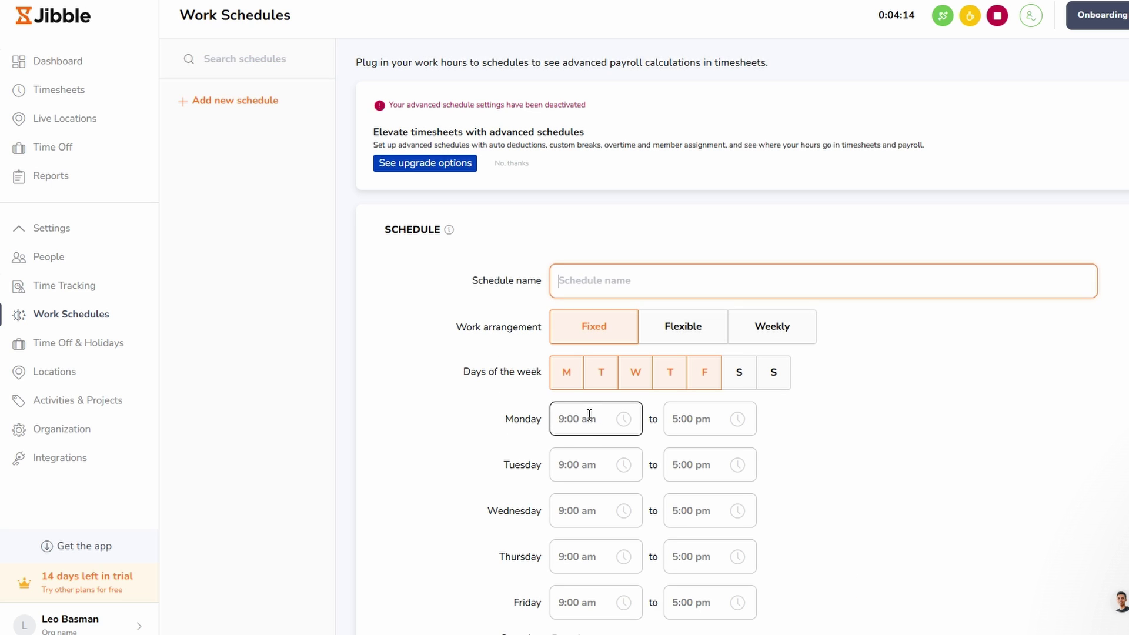
click(563, 419)
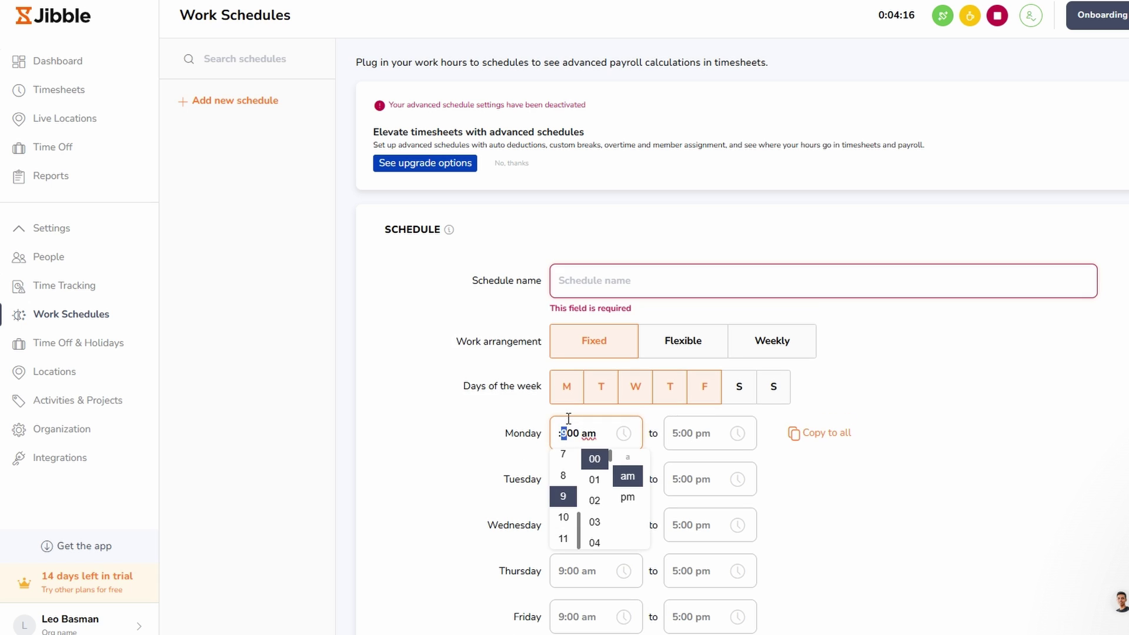
click(701, 433)
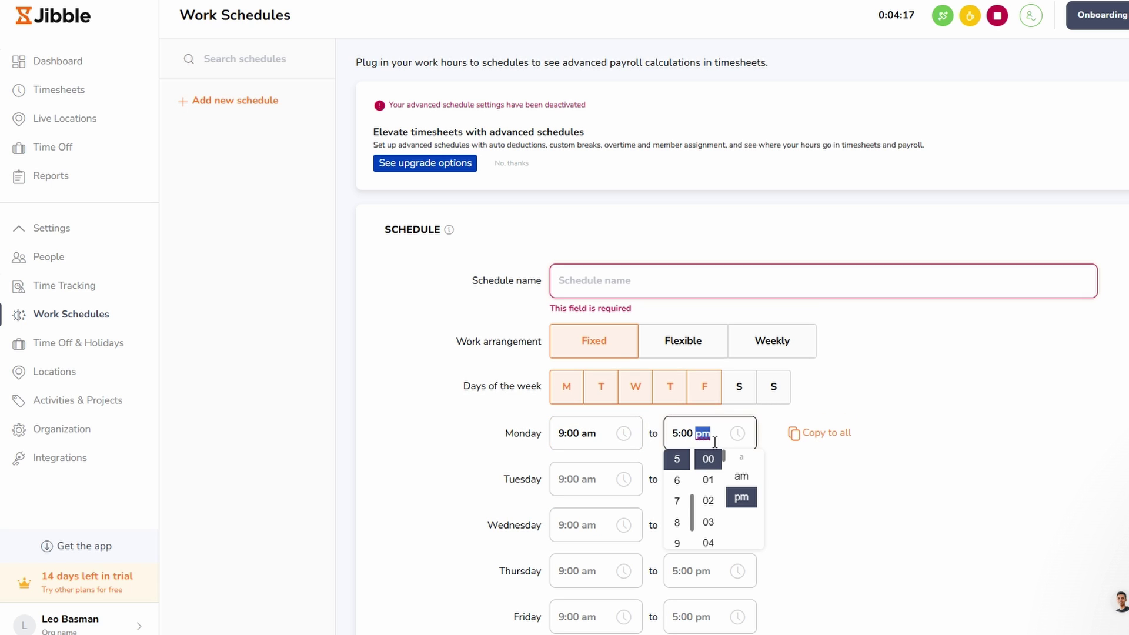
click(920, 484)
scroll(957, 481, down, 3)
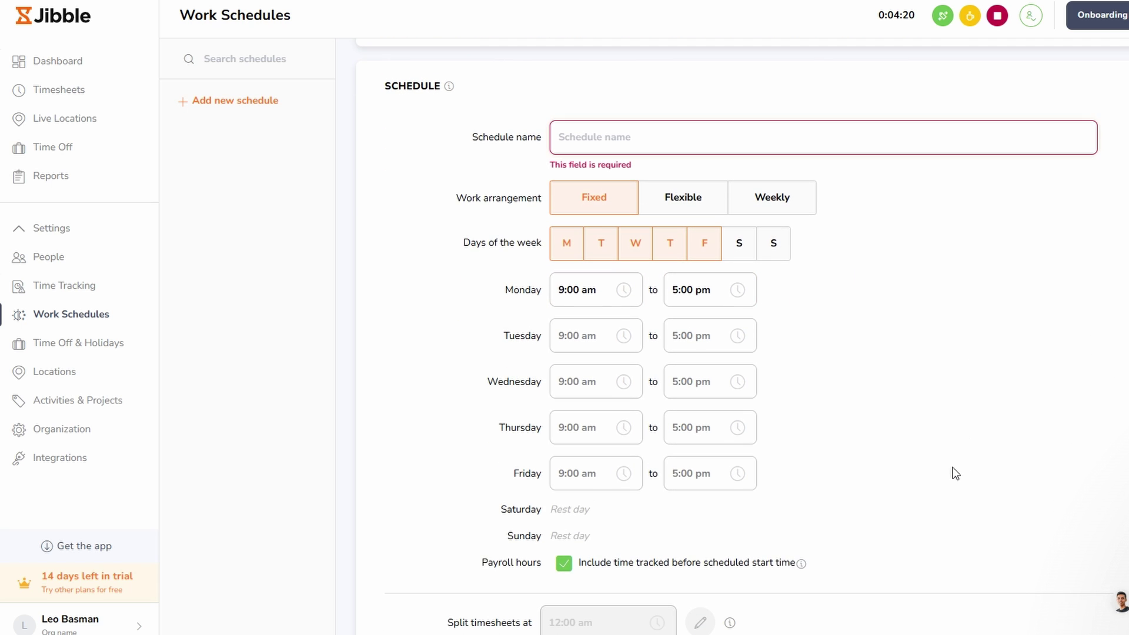
scroll(949, 460, down, 2)
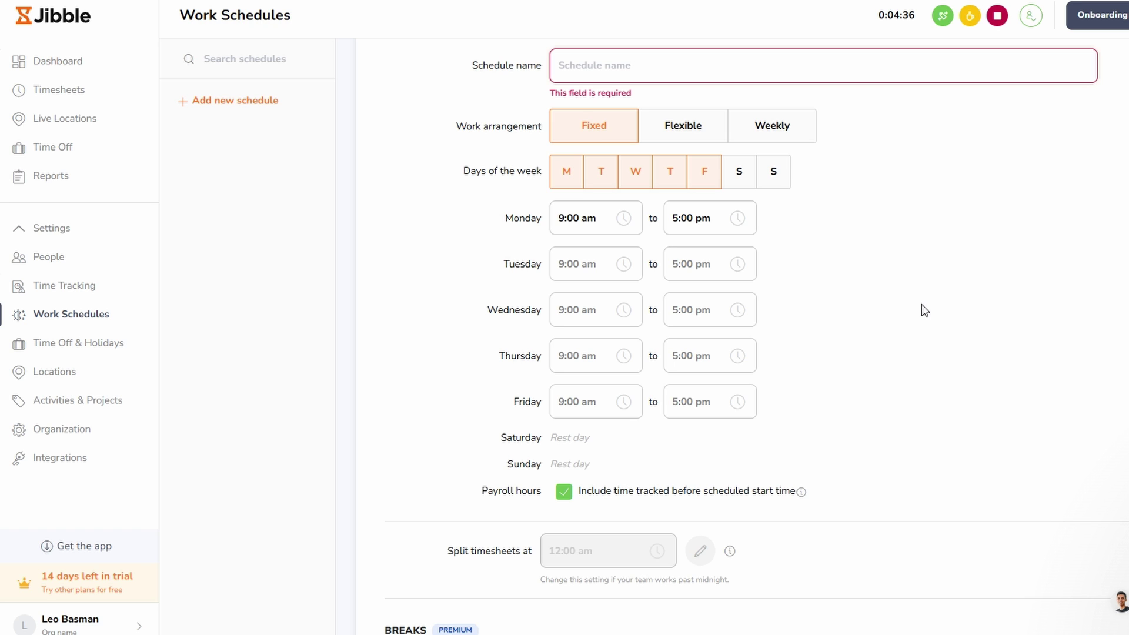
scroll(921, 310, down, 3)
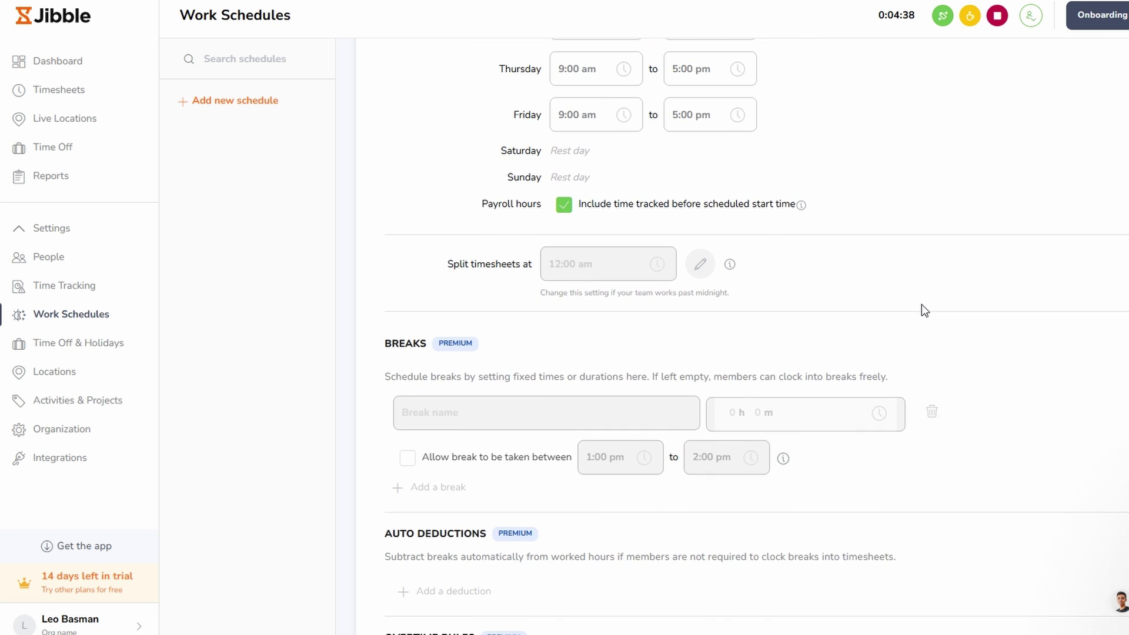
scroll(922, 310, down, 1)
scroll(922, 310, down, 1)
scroll(923, 310, down, 1)
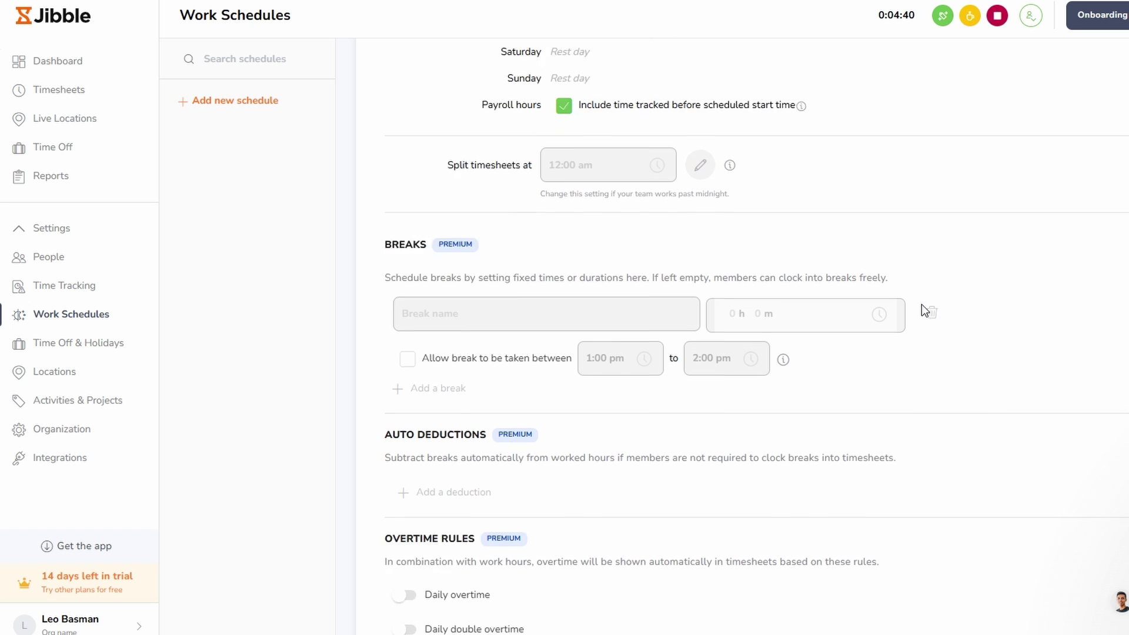
scroll(924, 311, down, 1)
scroll(923, 311, down, 1)
scroll(923, 311, down, 2)
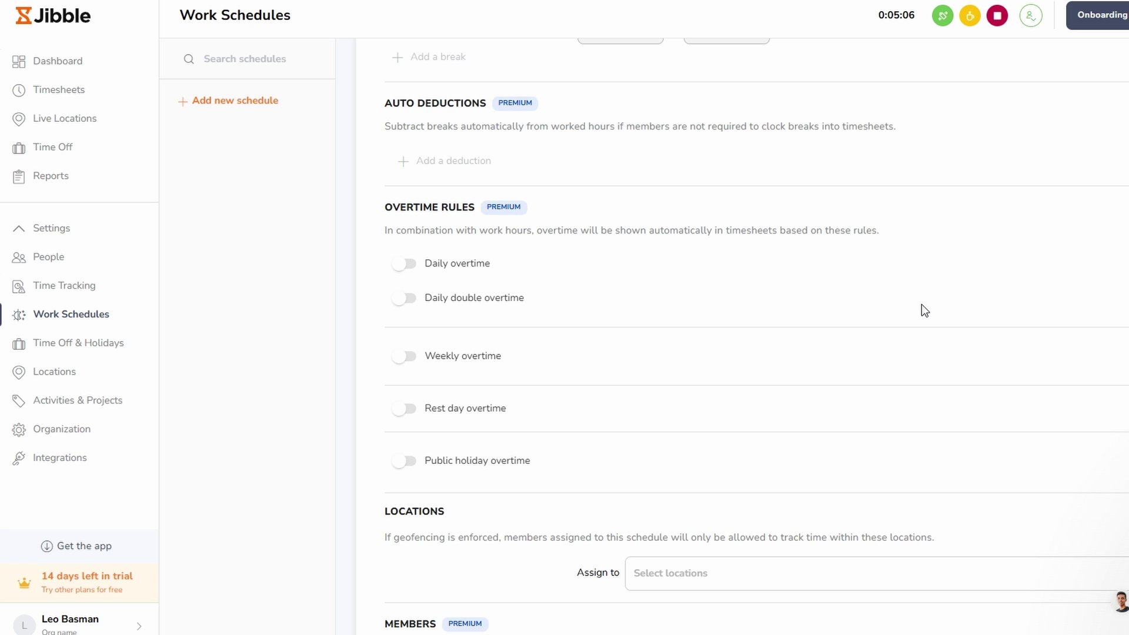
scroll(921, 311, down, 3)
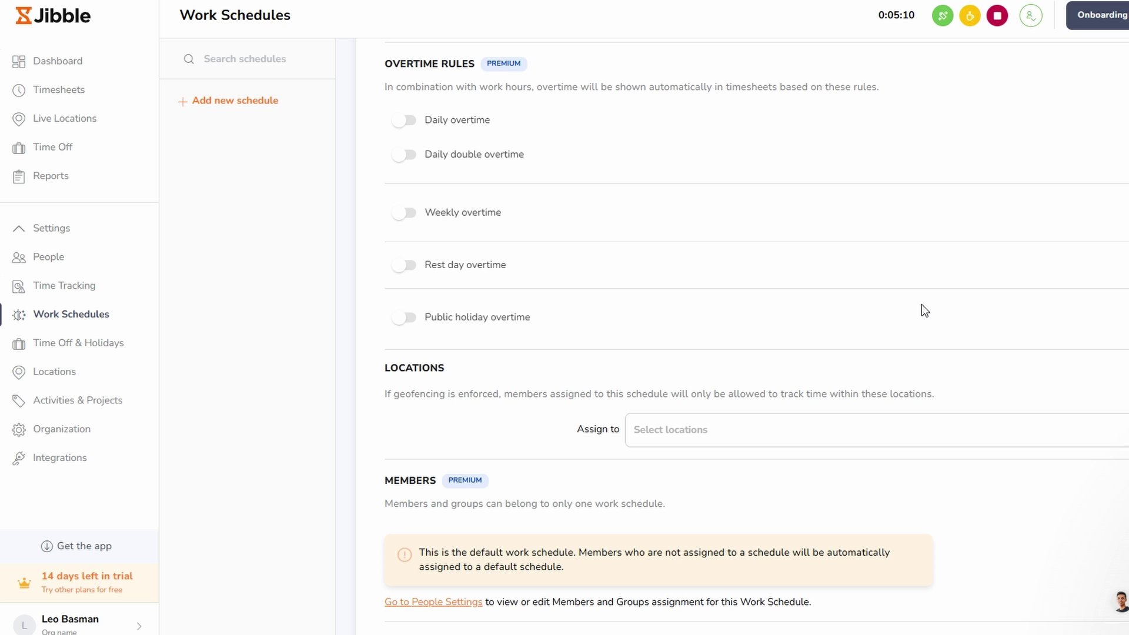
scroll(921, 310, up, 1)
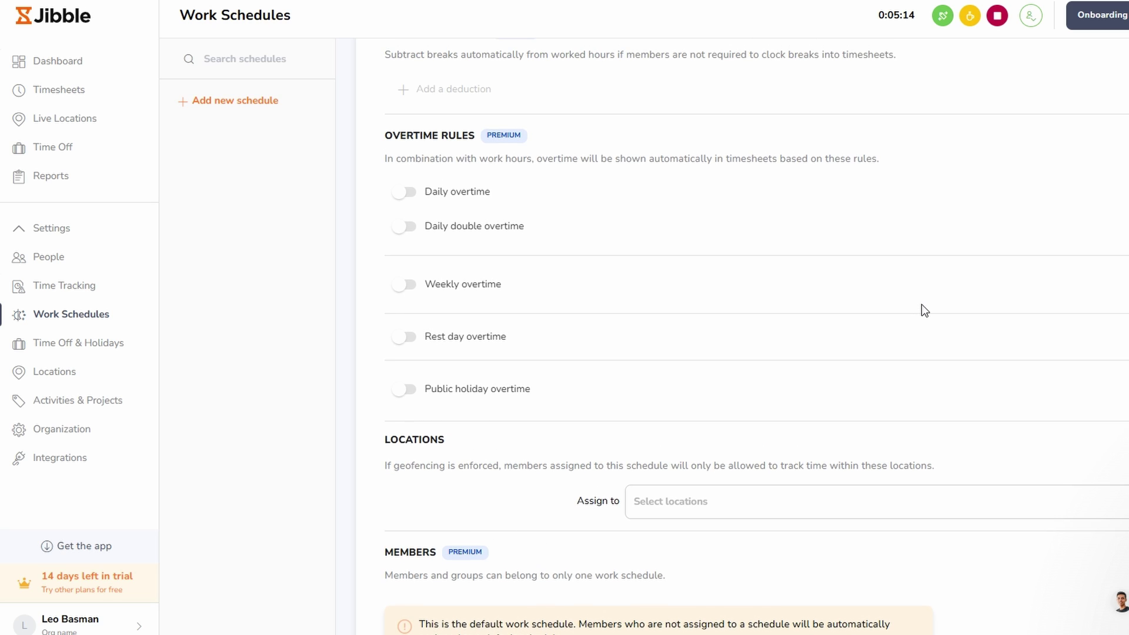
scroll(921, 311, up, 3)
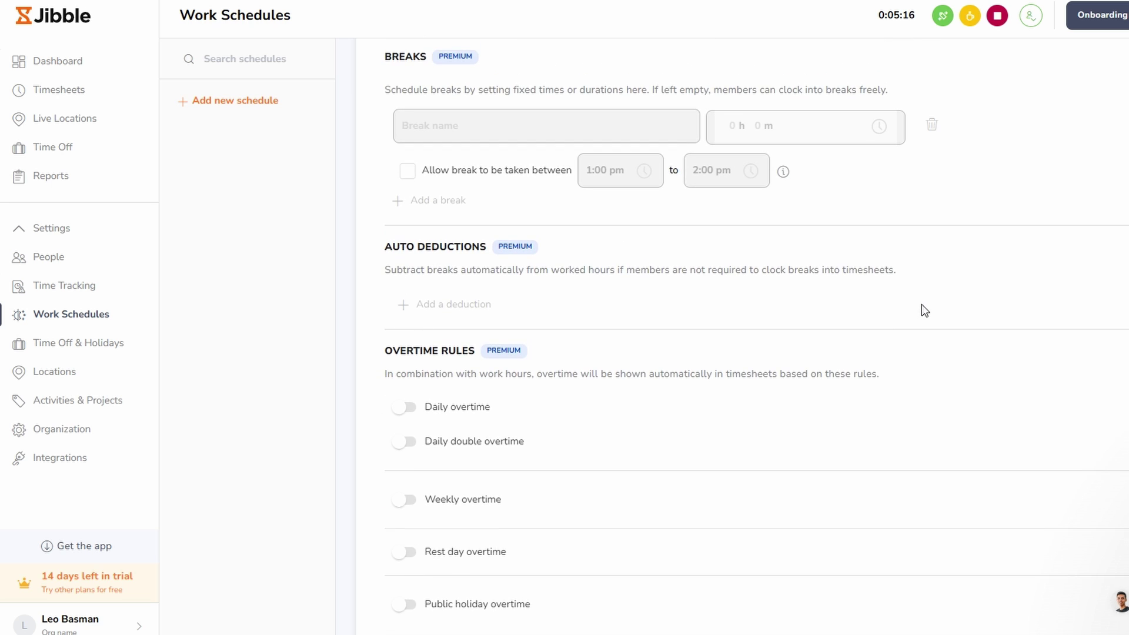
scroll(922, 310, up, 2)
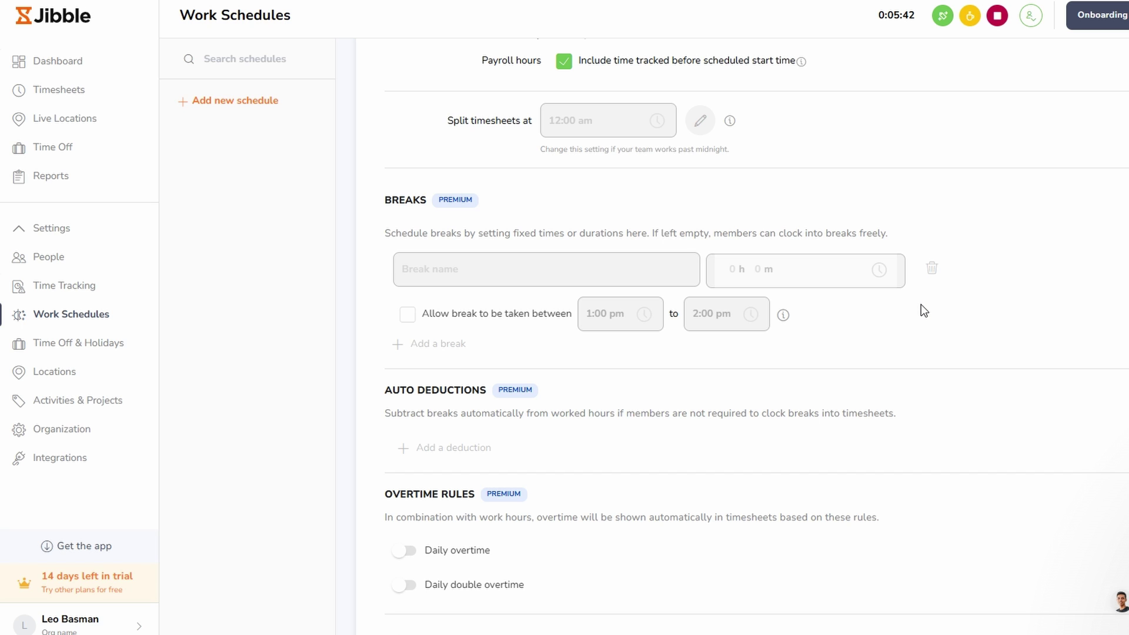
scroll(921, 311, up, 2)
scroll(920, 311, up, 3)
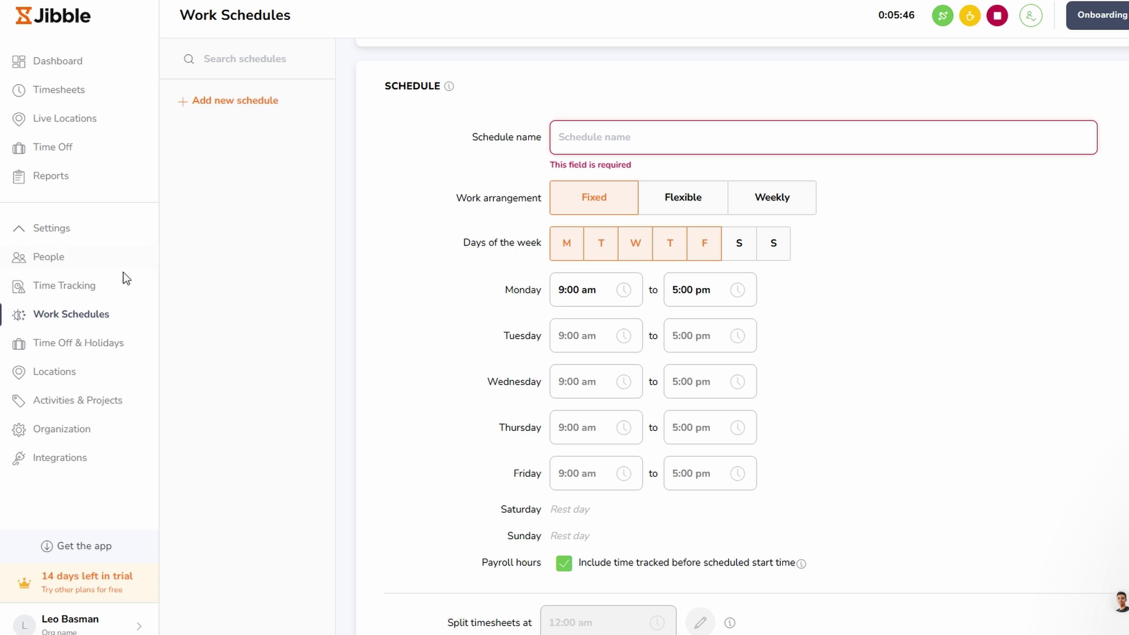
Go to Activities & Projects under Time Tracking and skip the onboarding tour
click(89, 285)
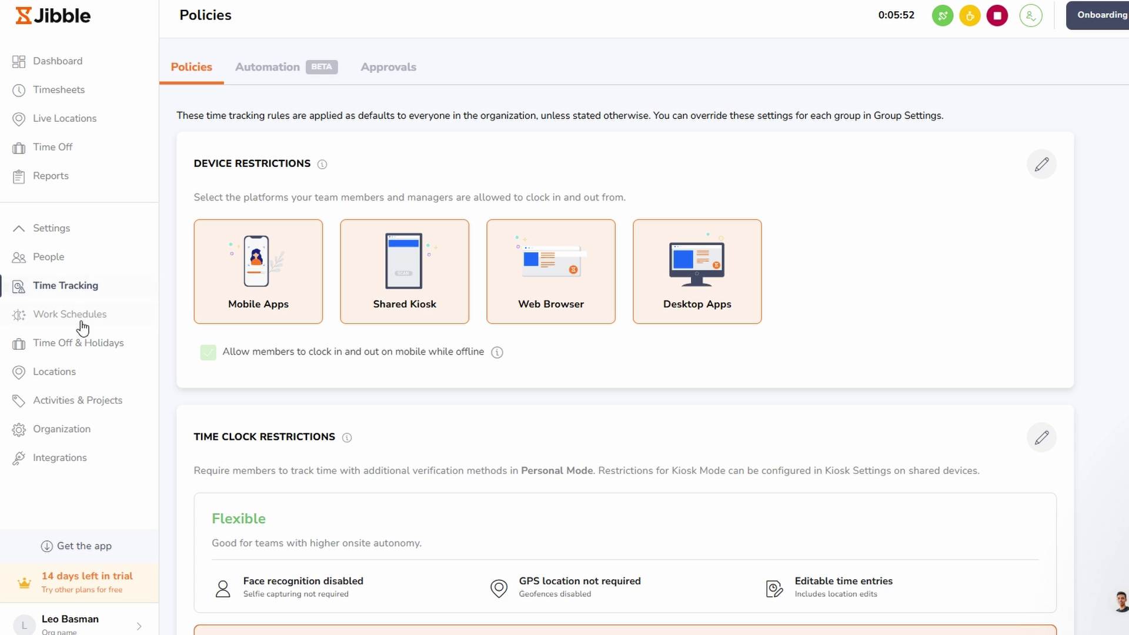
click(63, 403)
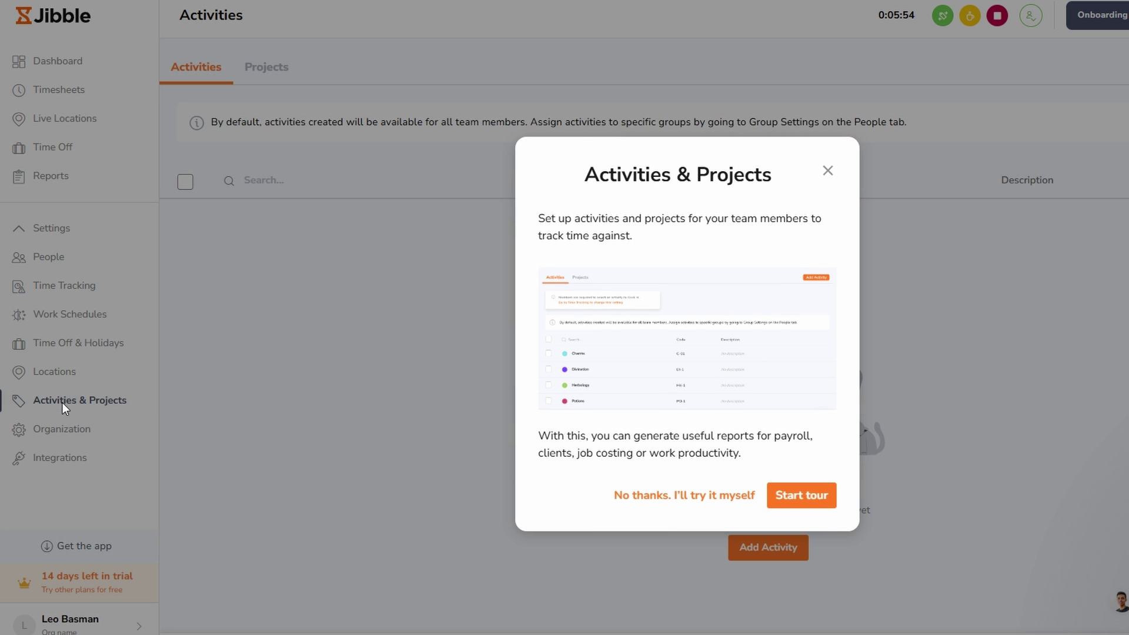
click(746, 495)
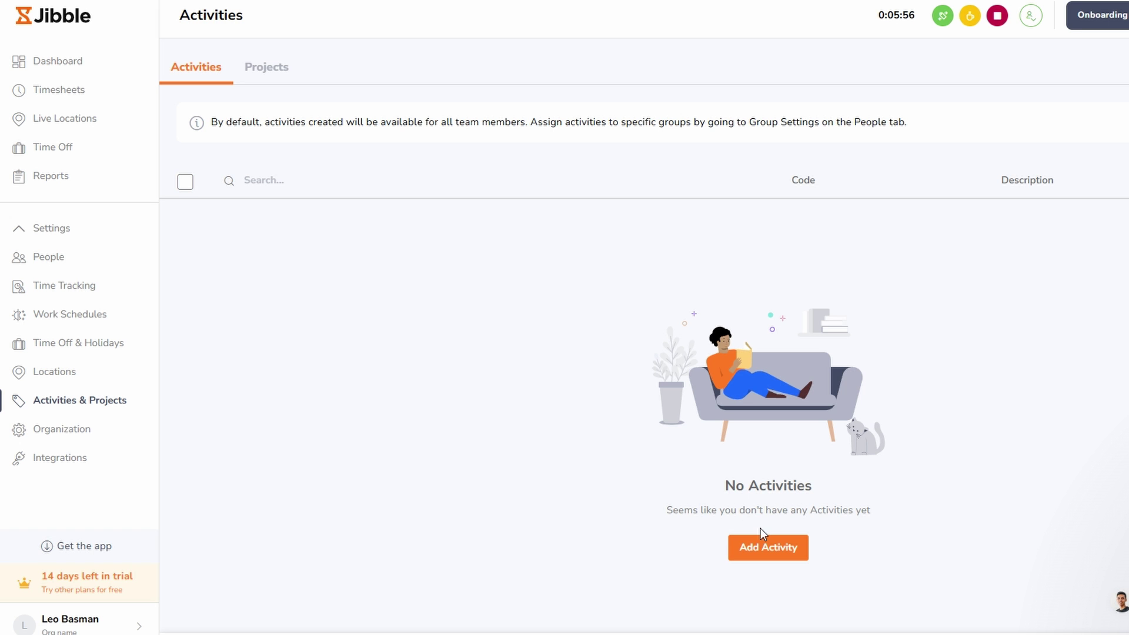
Start a new activity and name it 'Activity Name' by copying the label text
click(763, 545)
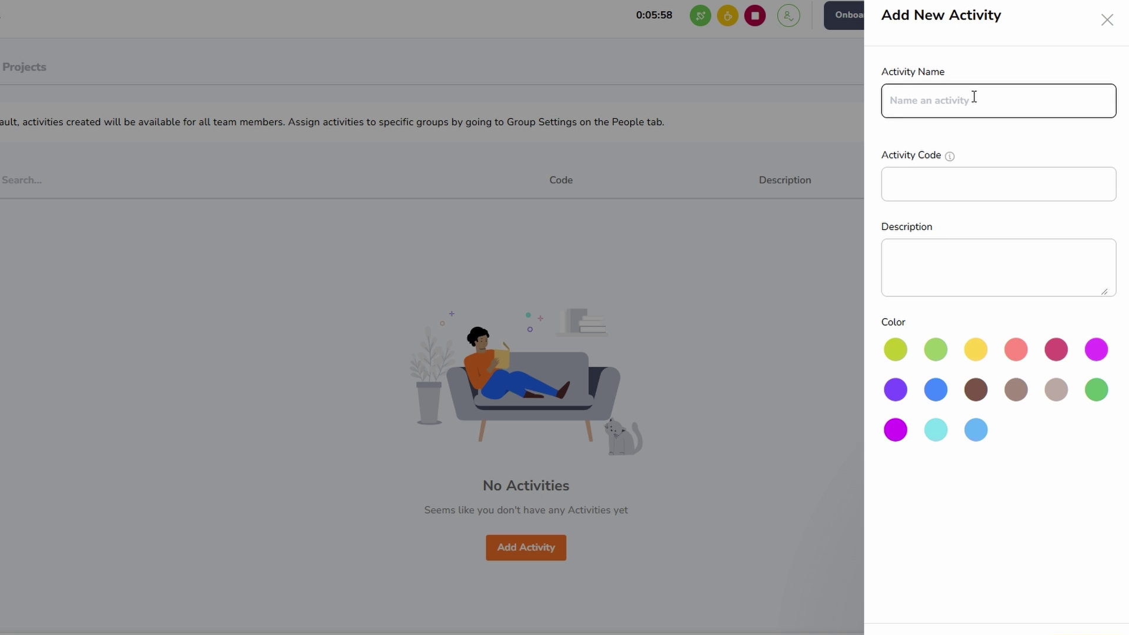
click(931, 93)
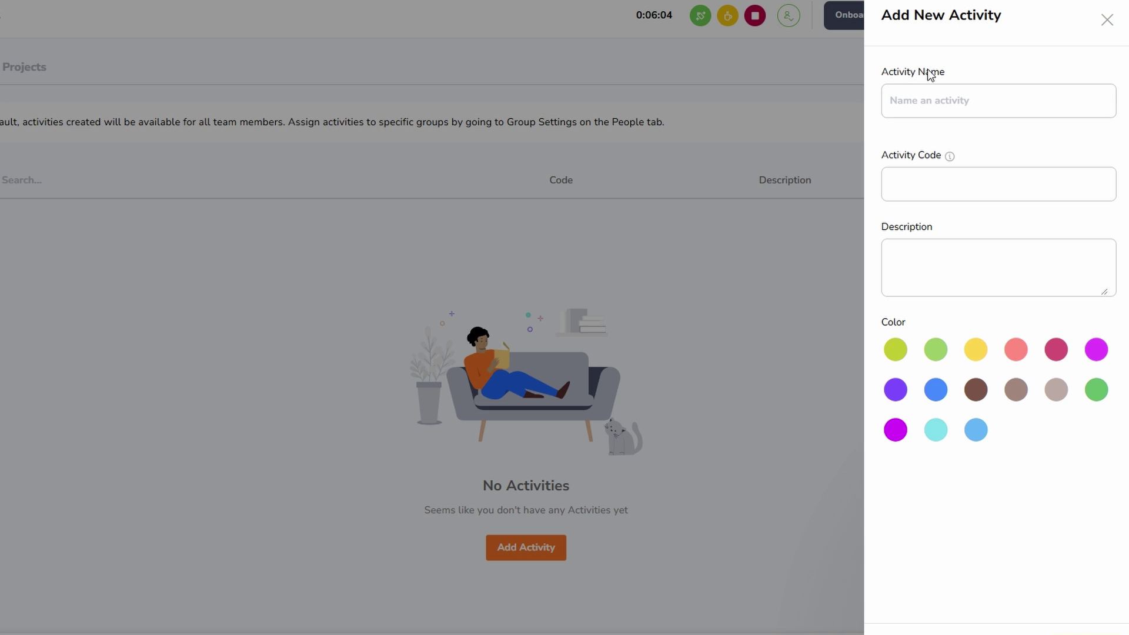
triple_click(904, 77)
key(ctrl+c)
click(908, 101)
key(ctrl+v)
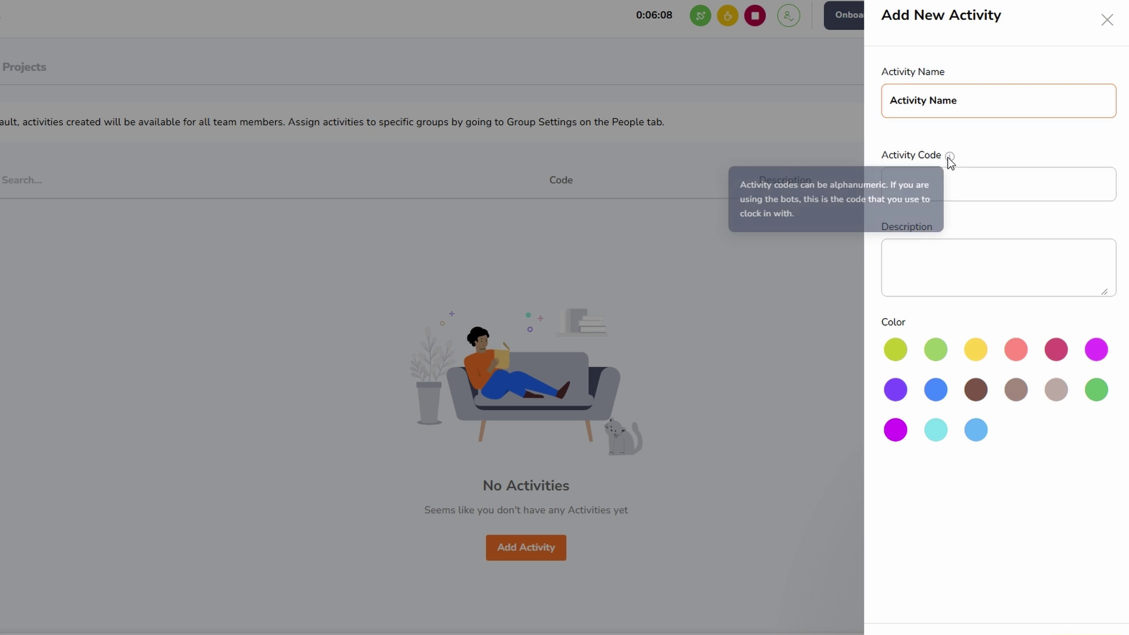
Give the new activity the green colour and save it, after glancing at the activity-code explanation
click(949, 158)
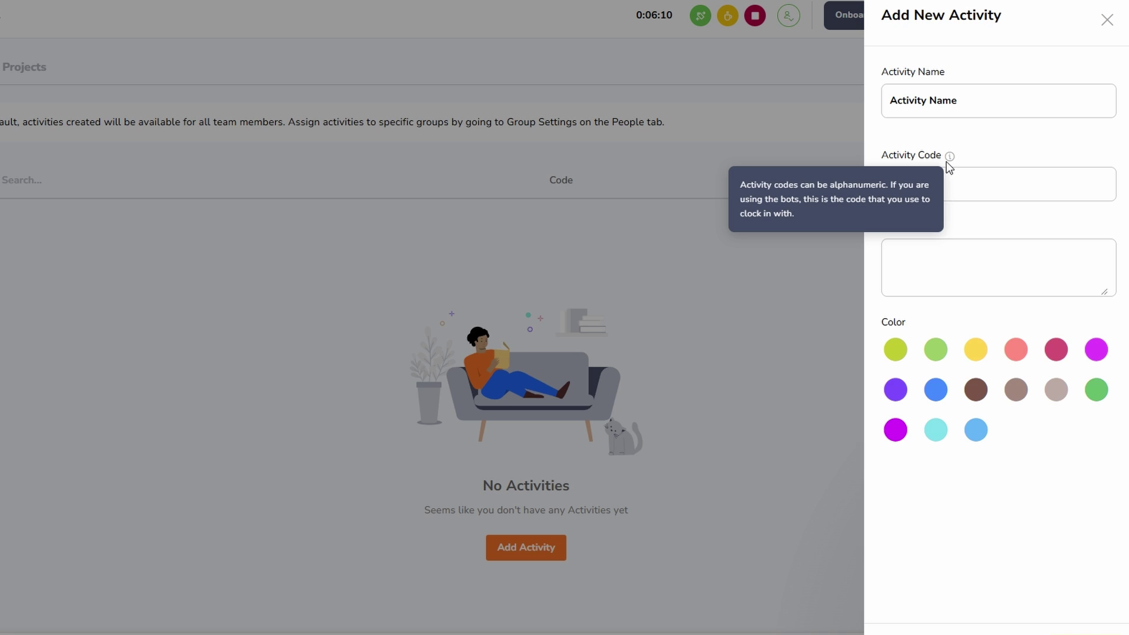
key(shift+Tab)
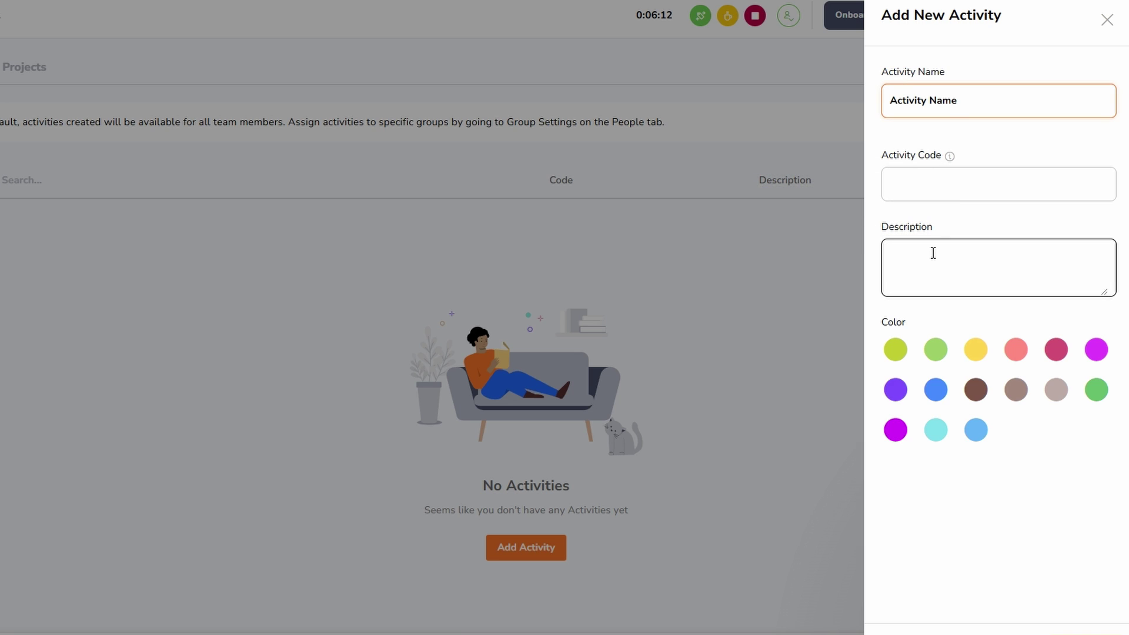
click(936, 349)
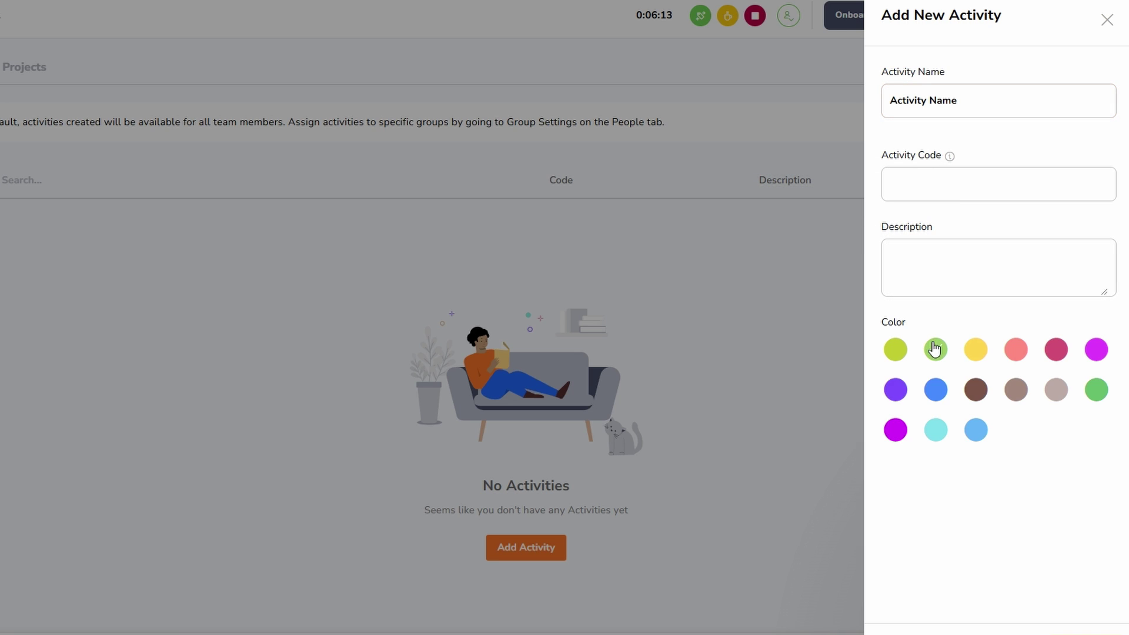
click(1088, 632)
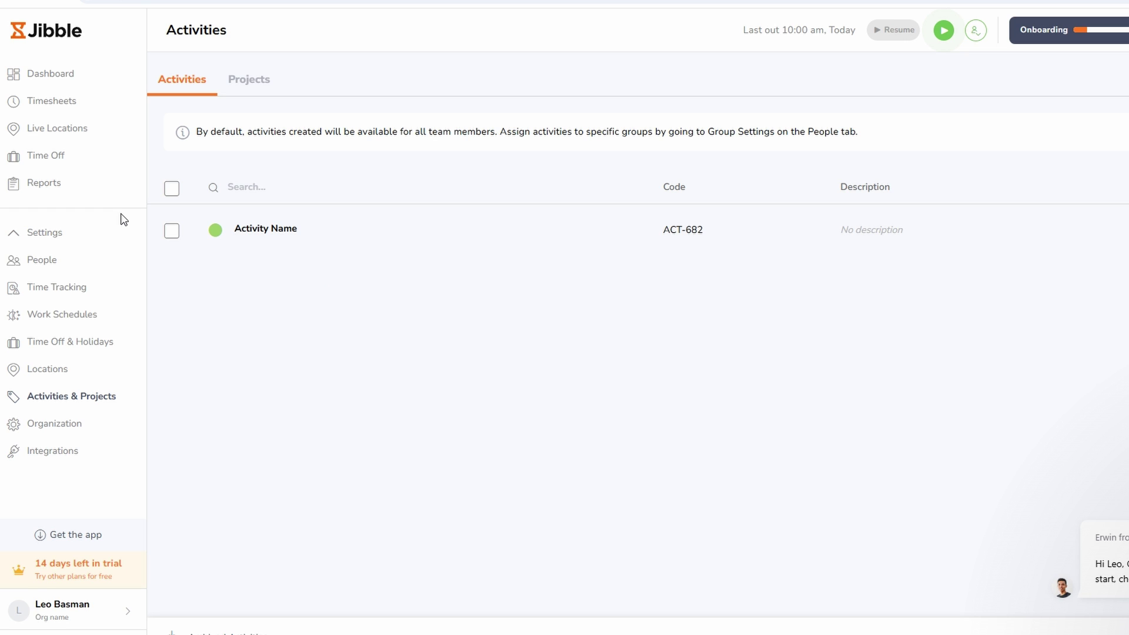
click(71, 193)
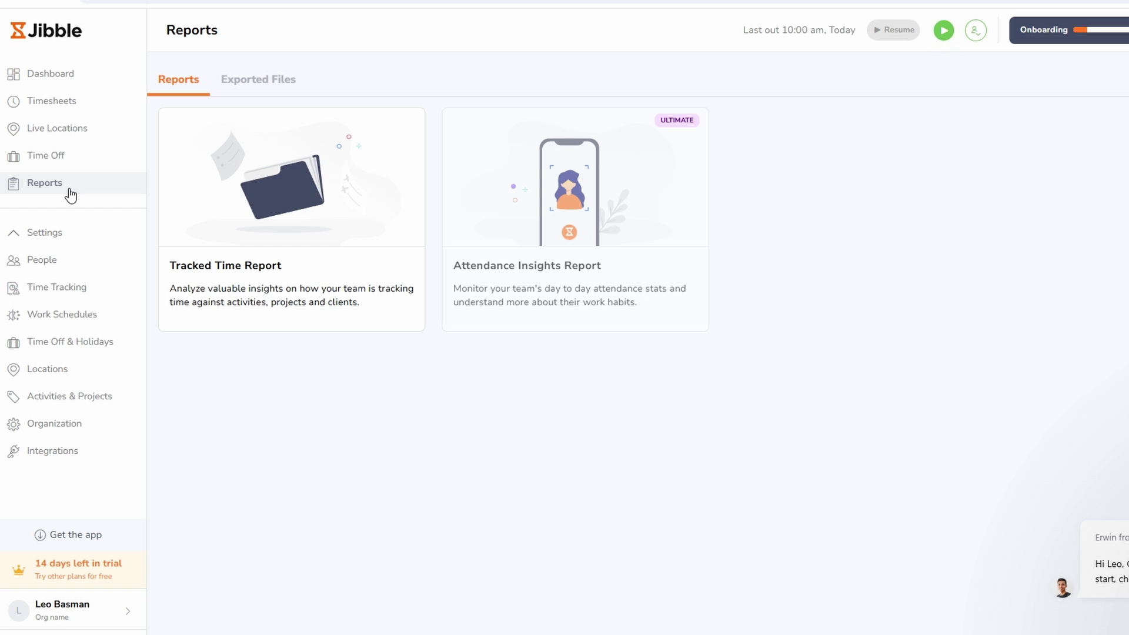
click(63, 396)
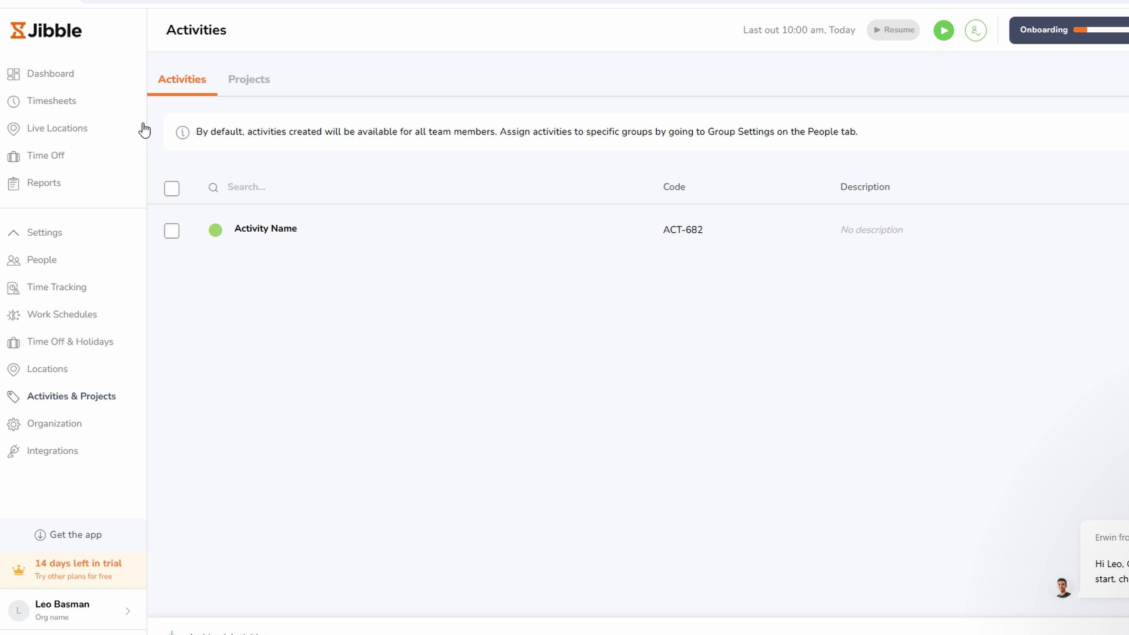
click(88, 155)
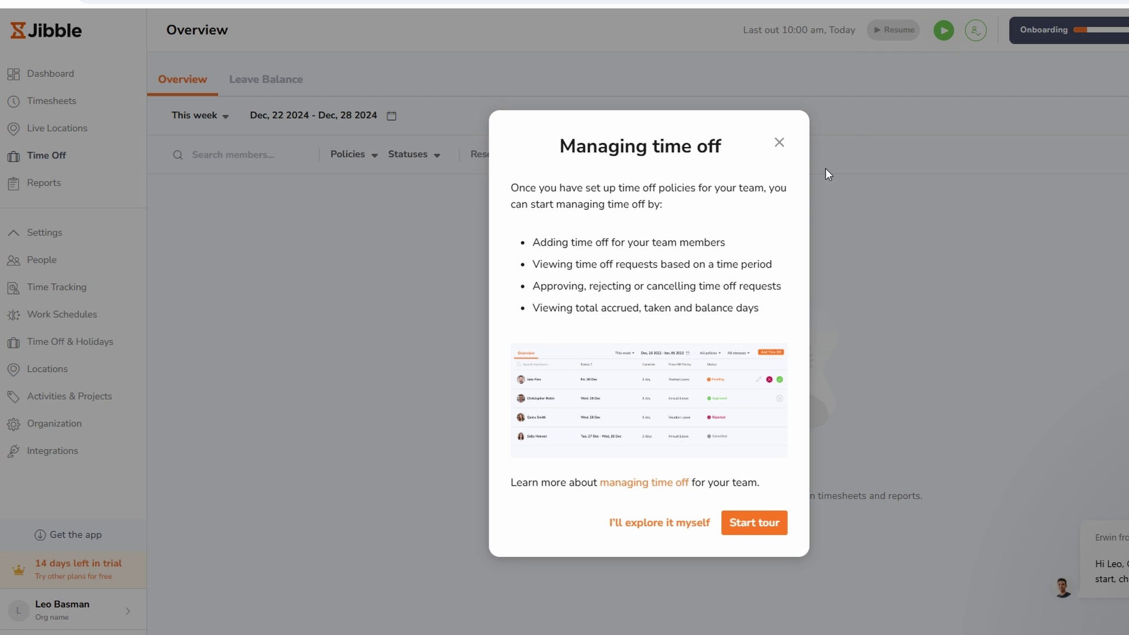
click(779, 142)
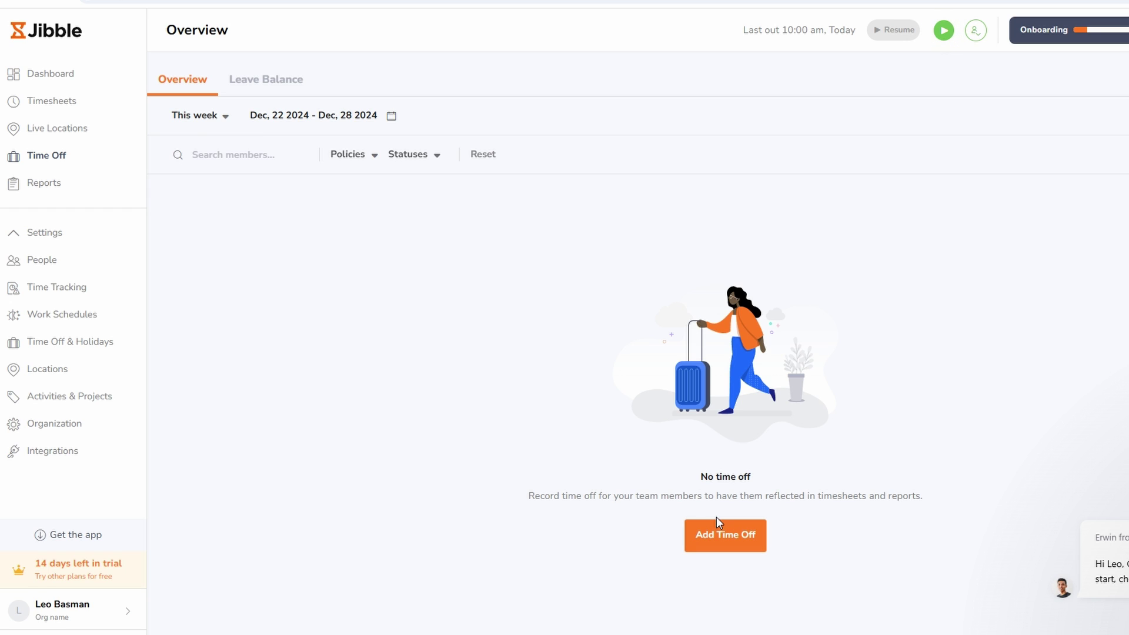
click(719, 533)
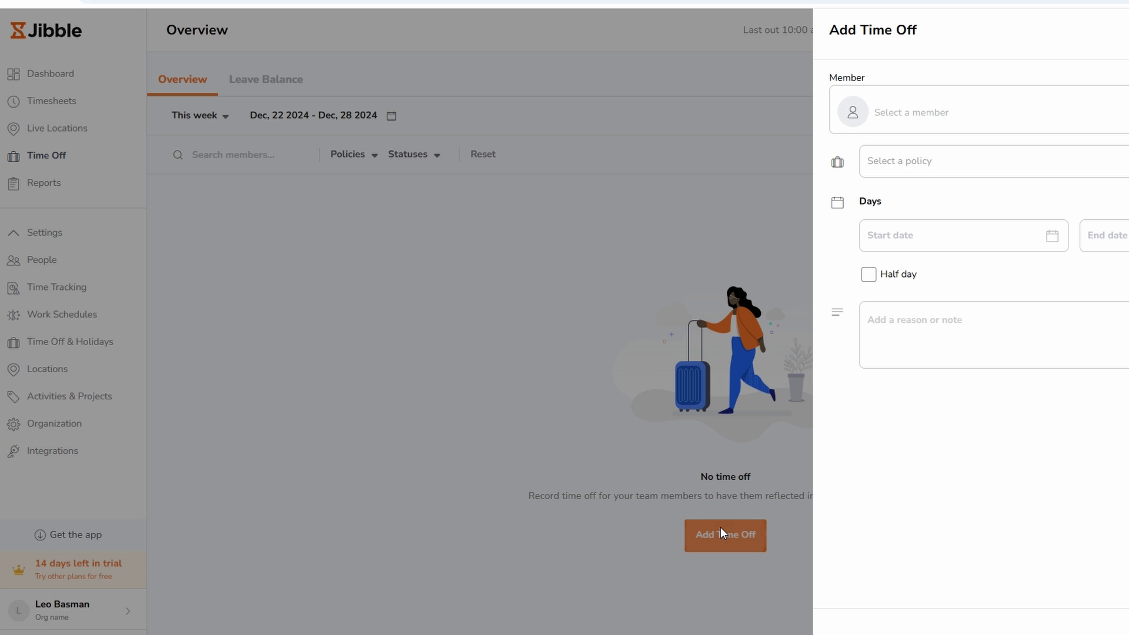
click(910, 127)
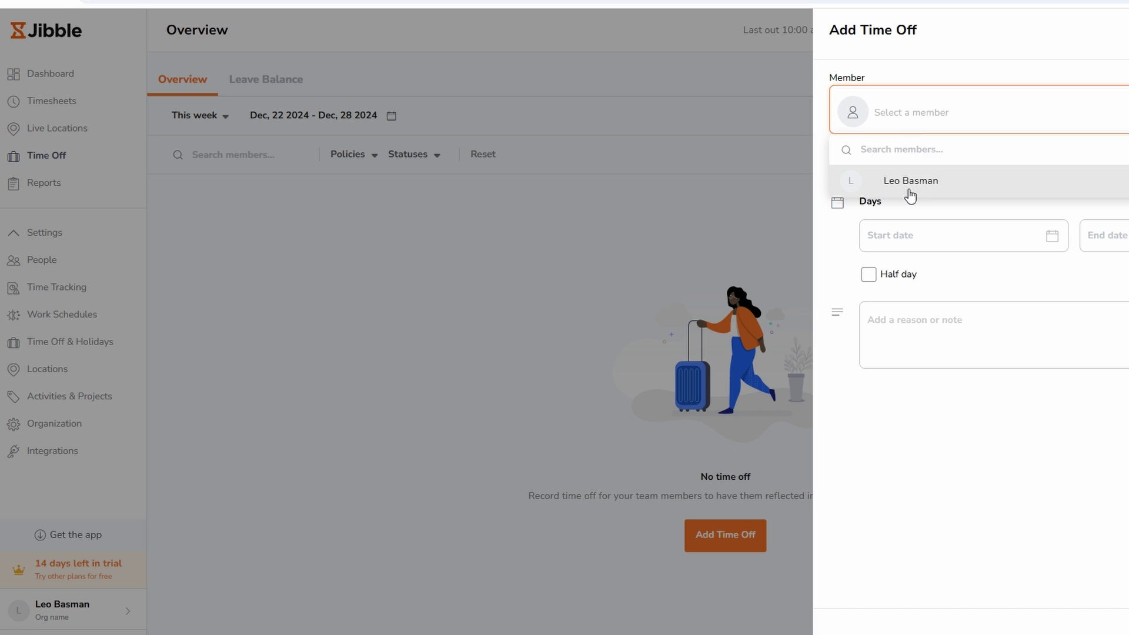
click(913, 184)
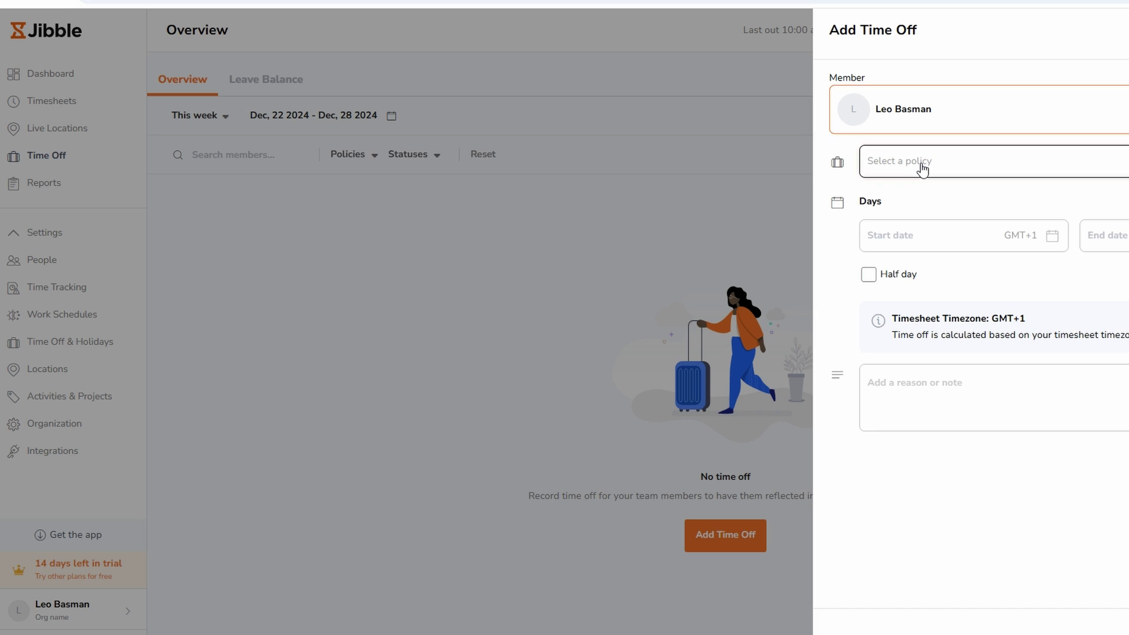
Set the policy to Medical Leave starting 25 December and submit the request
click(923, 168)
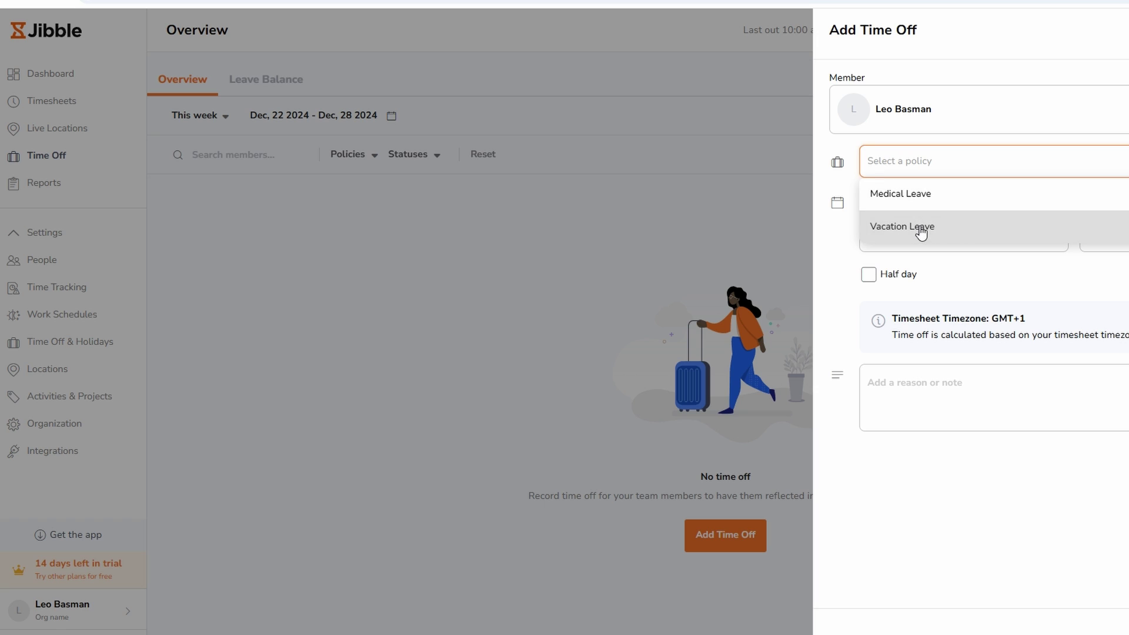
click(930, 207)
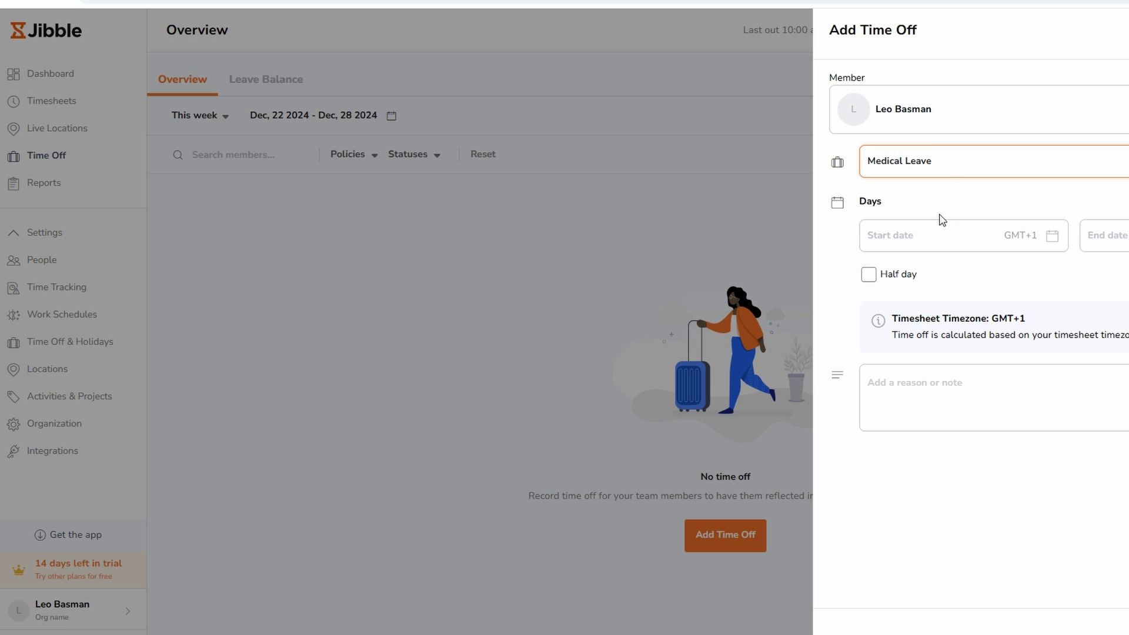
click(932, 230)
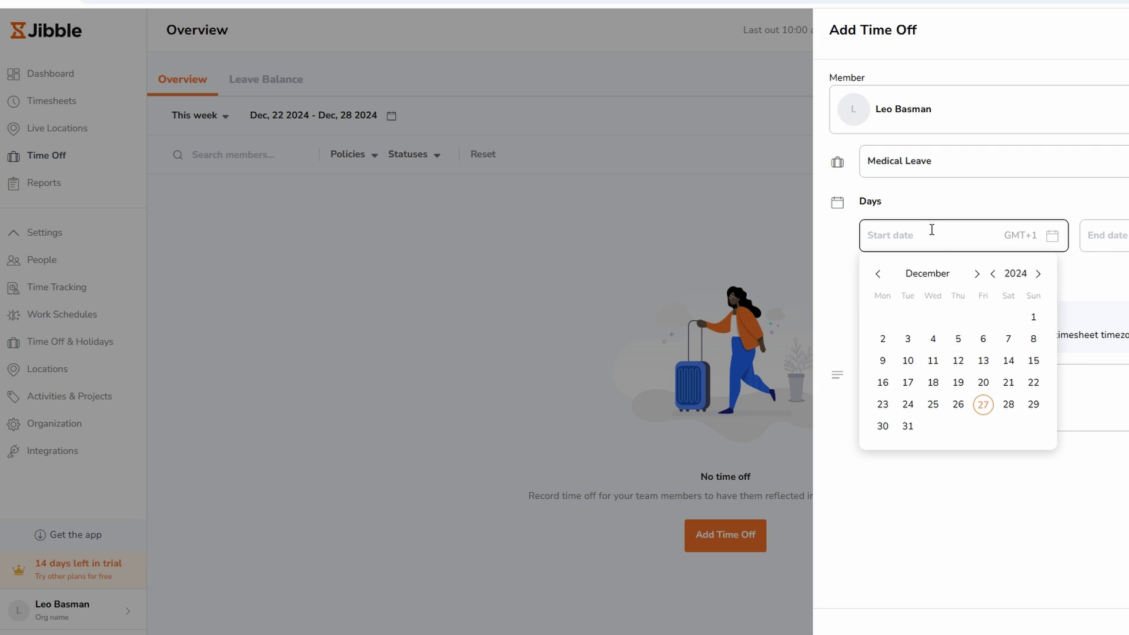
click(933, 405)
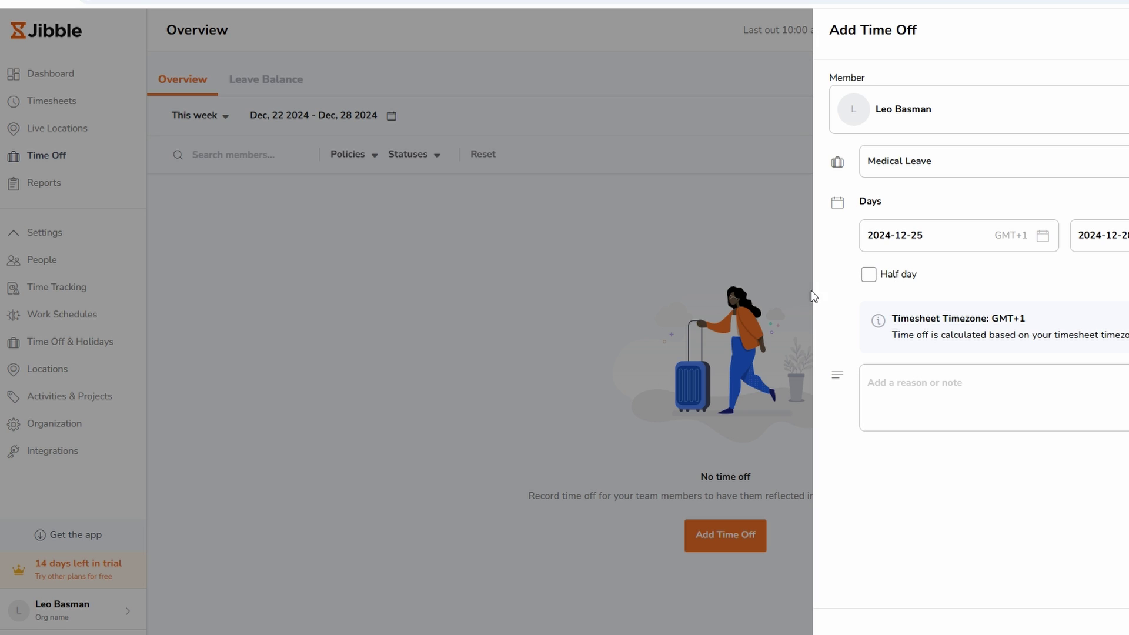
click(1074, 384)
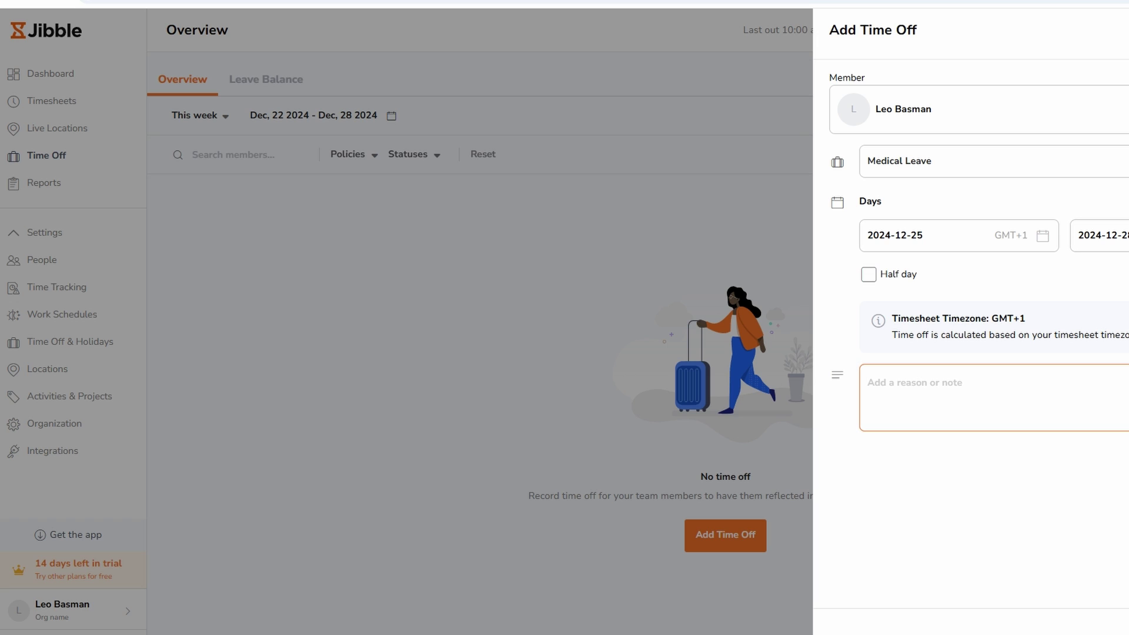
key(Return)
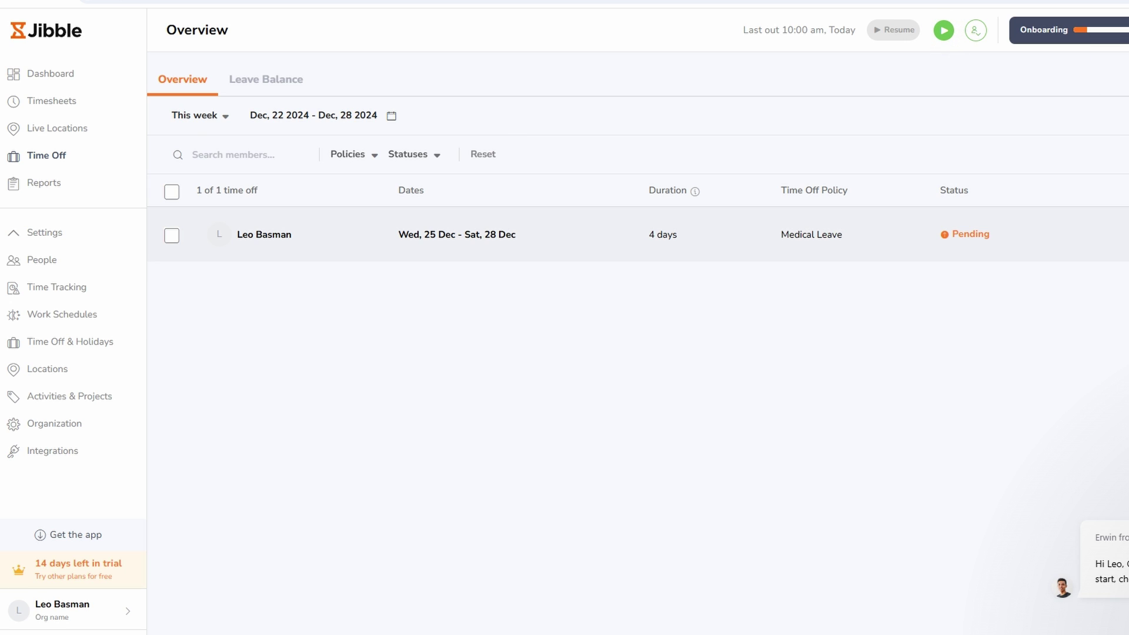
click(1120, 234)
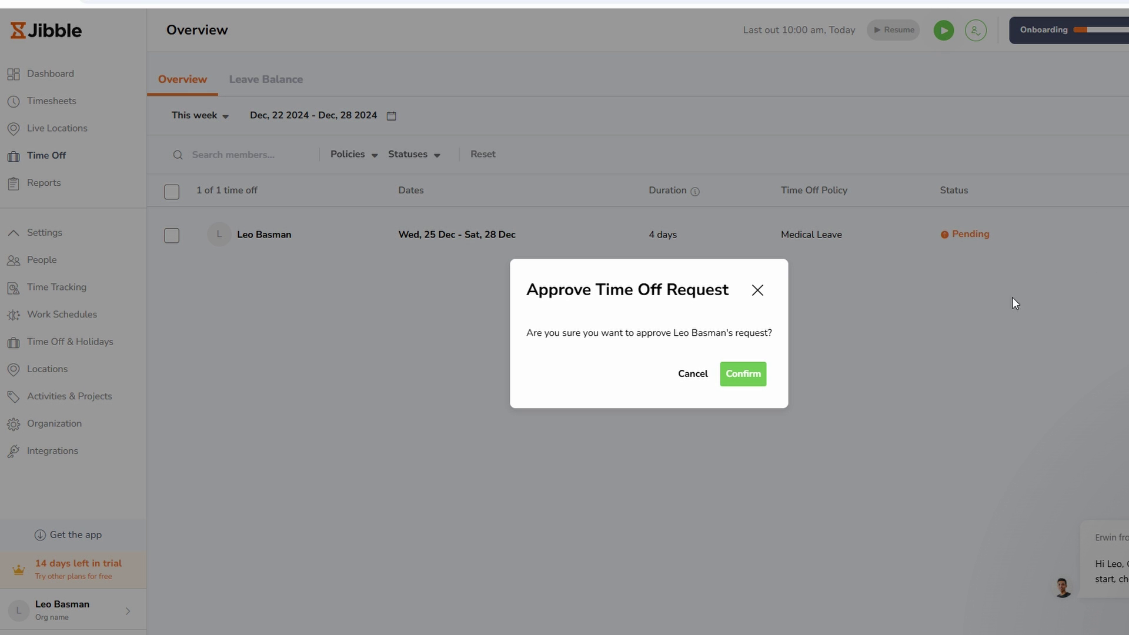
click(734, 376)
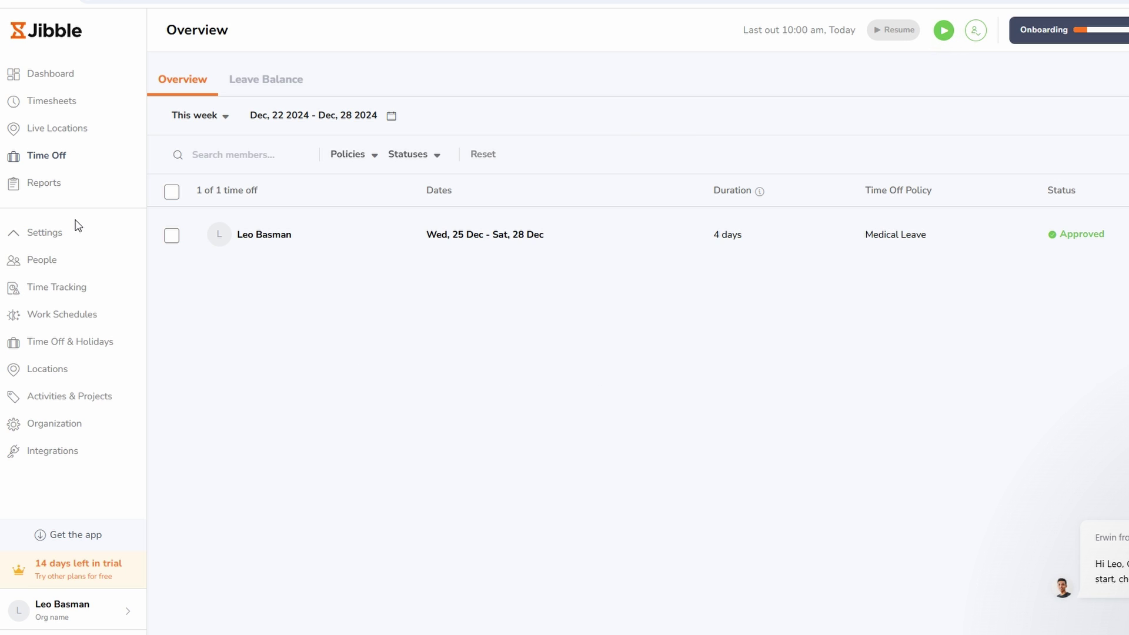
click(97, 186)
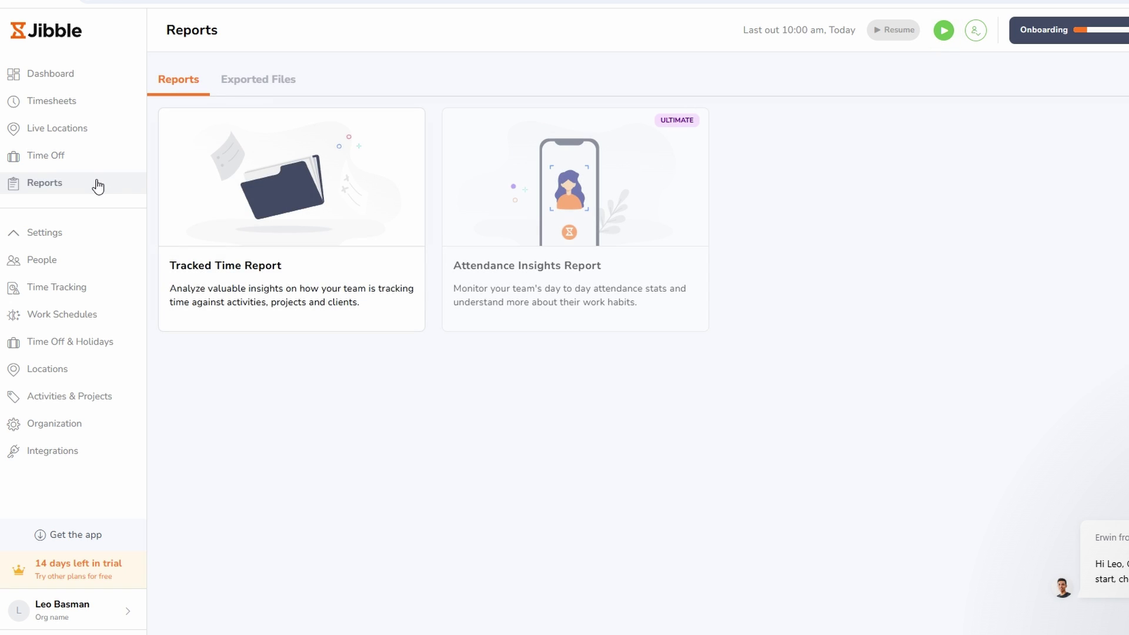
click(209, 223)
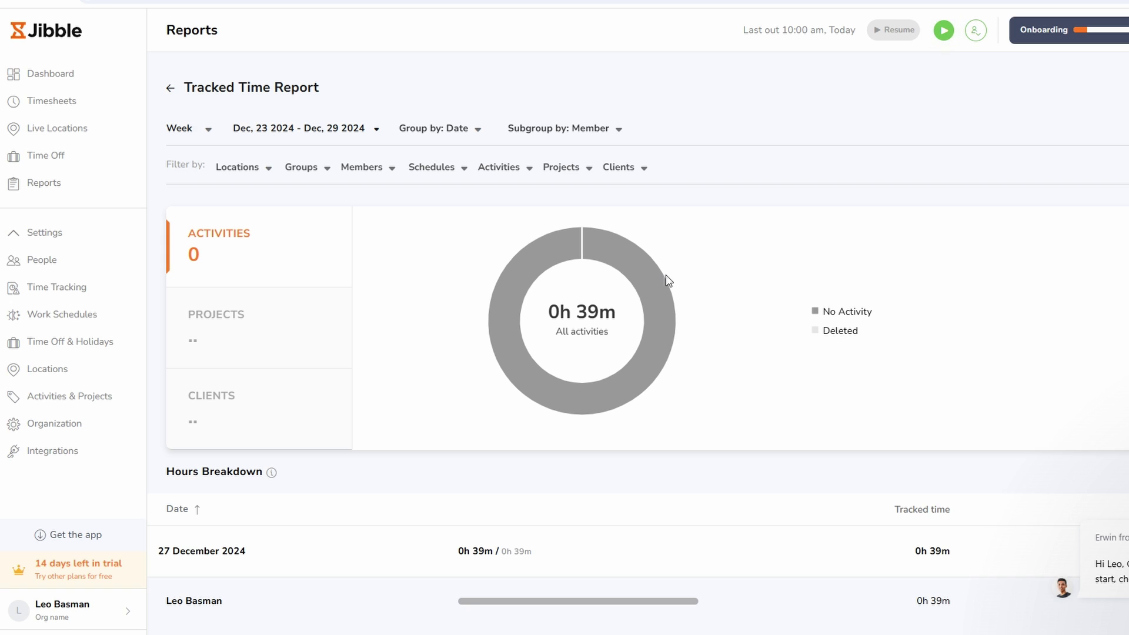
scroll(665, 275, down, 2)
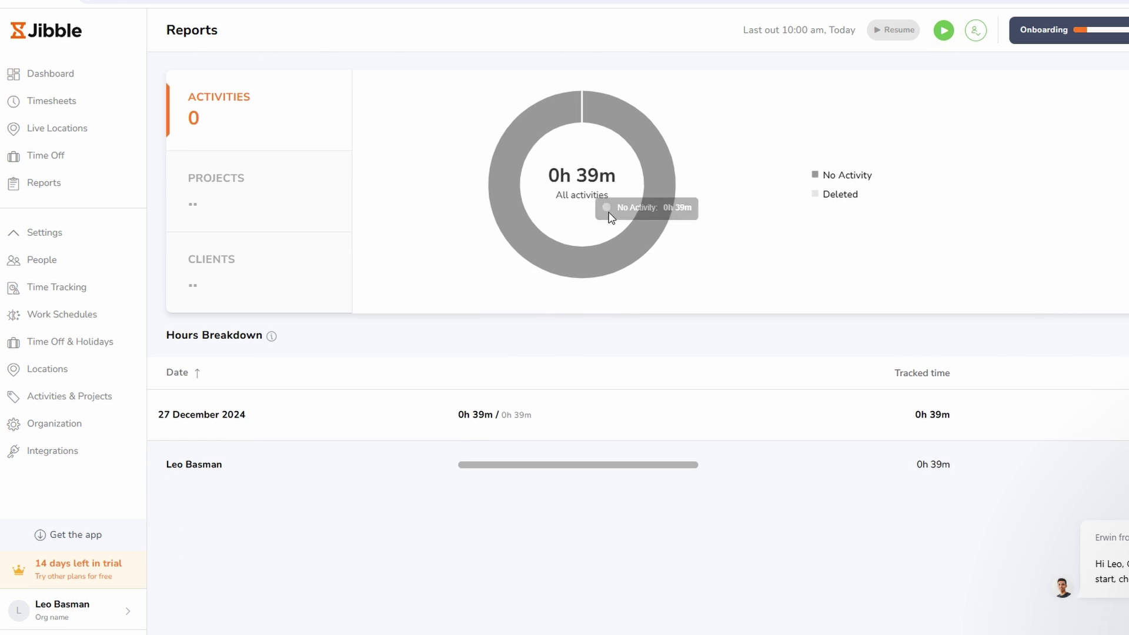
scroll(597, 162, up, 1)
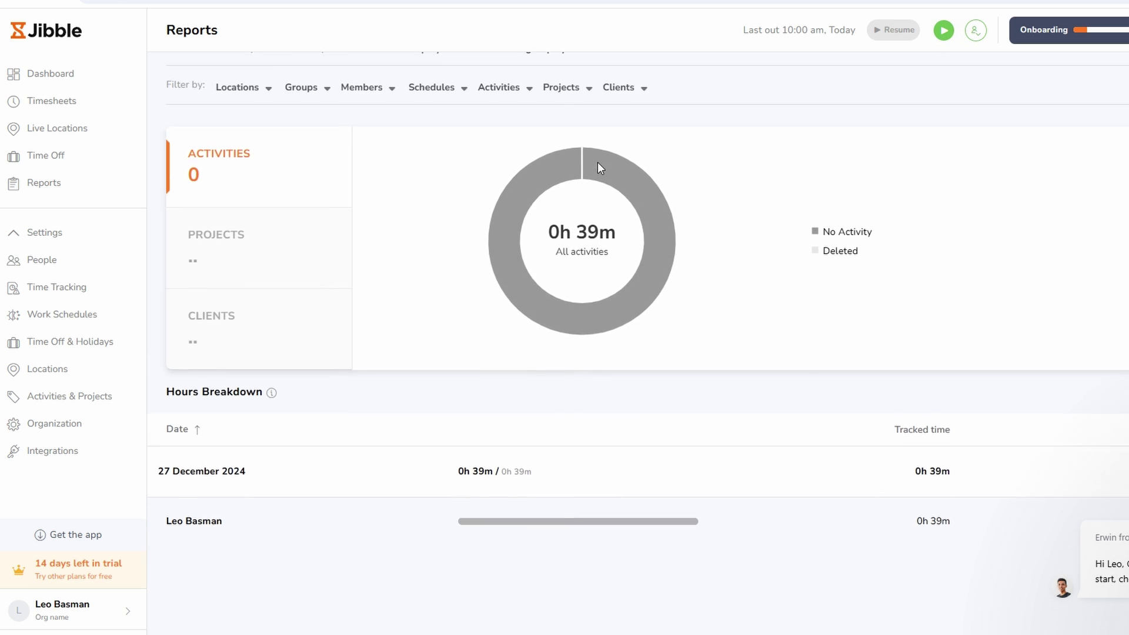
scroll(597, 163, up, 1)
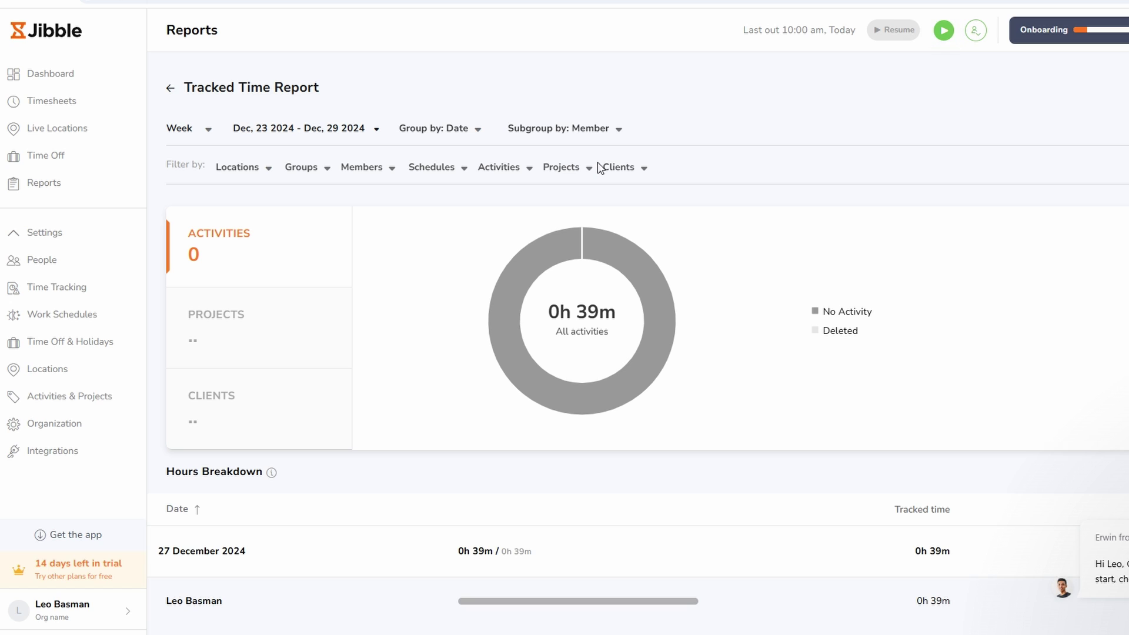